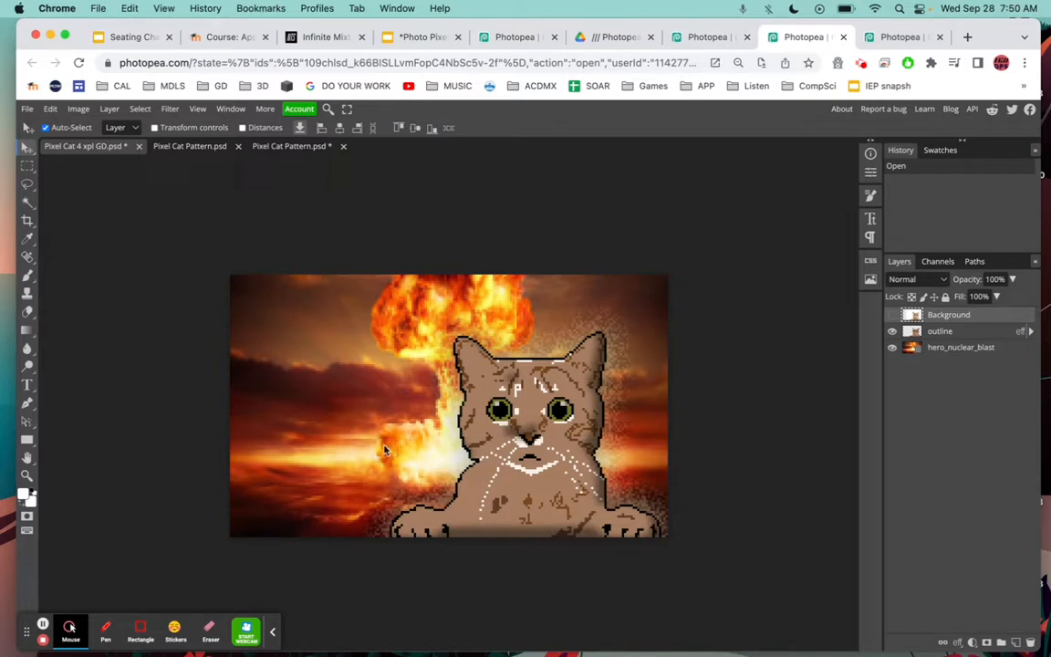
click(276, 626)
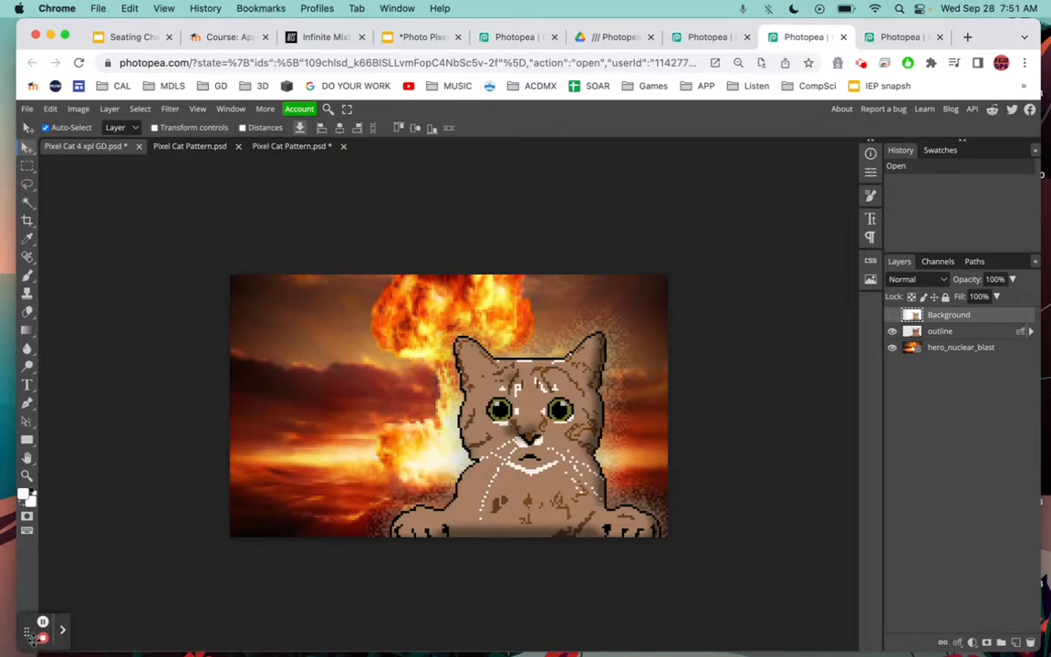
drag(27, 630, 917, 542)
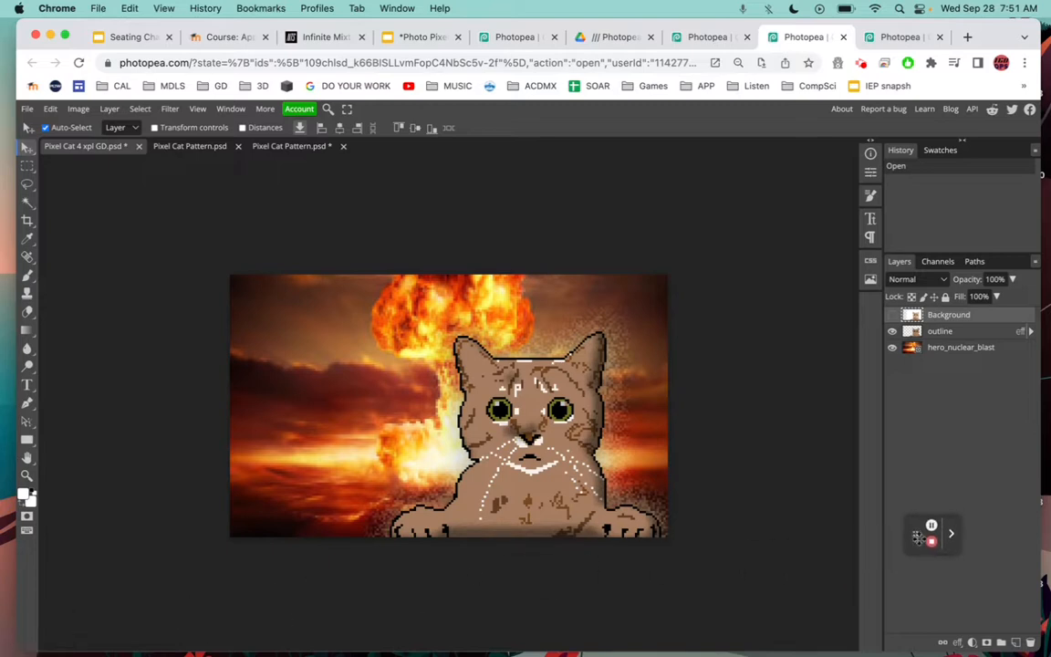
Step: Look through both Pixel Cat Pattern example documents and return to the Pixel Cat 4 xpl GD artwork
click(185, 147)
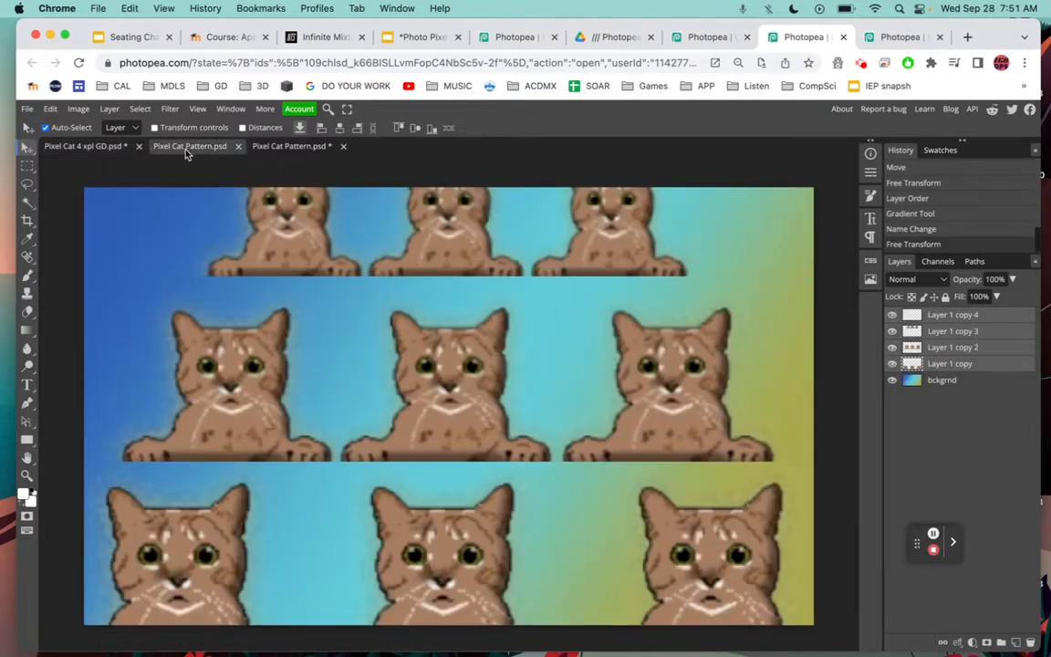
click(278, 148)
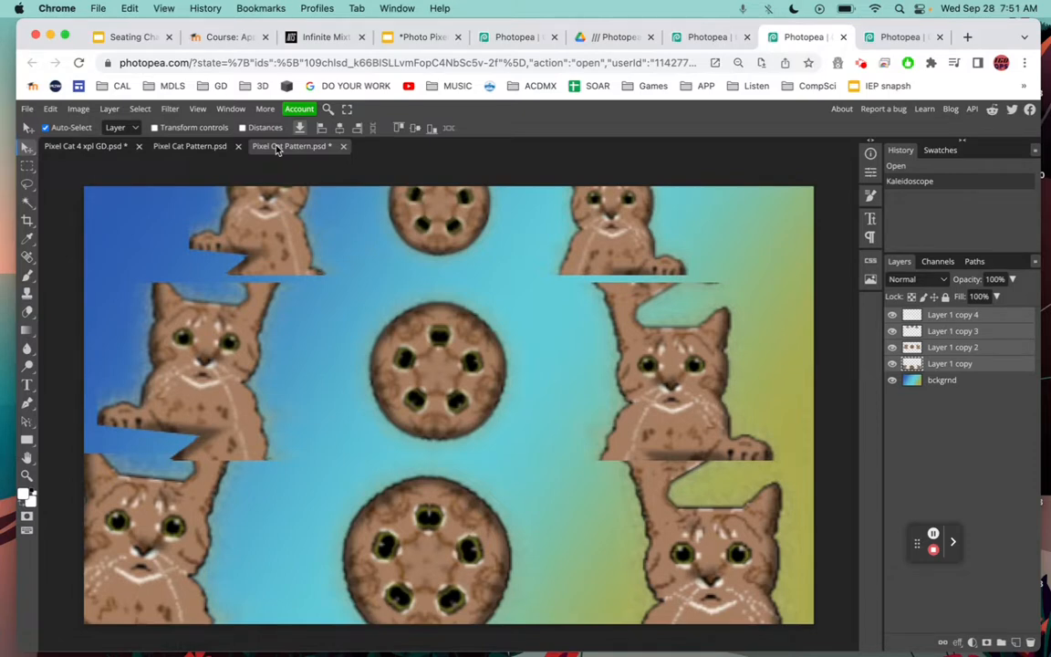
click(87, 145)
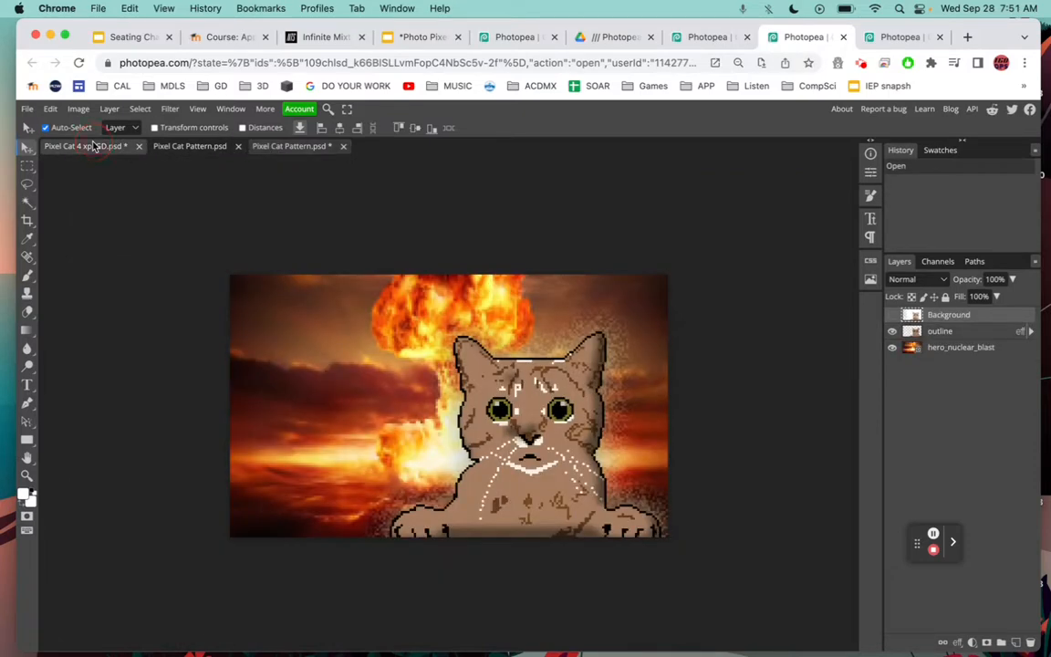
Step: Switch to the Pixel Cat 3 GD document and open its PNG export settings
click(698, 37)
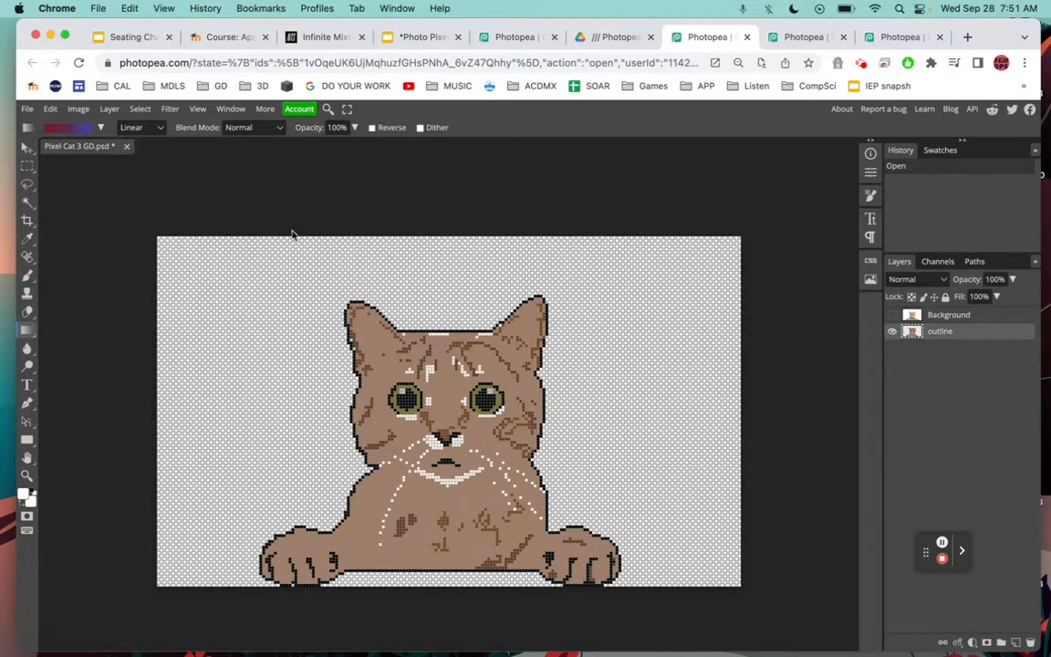
click(27, 109)
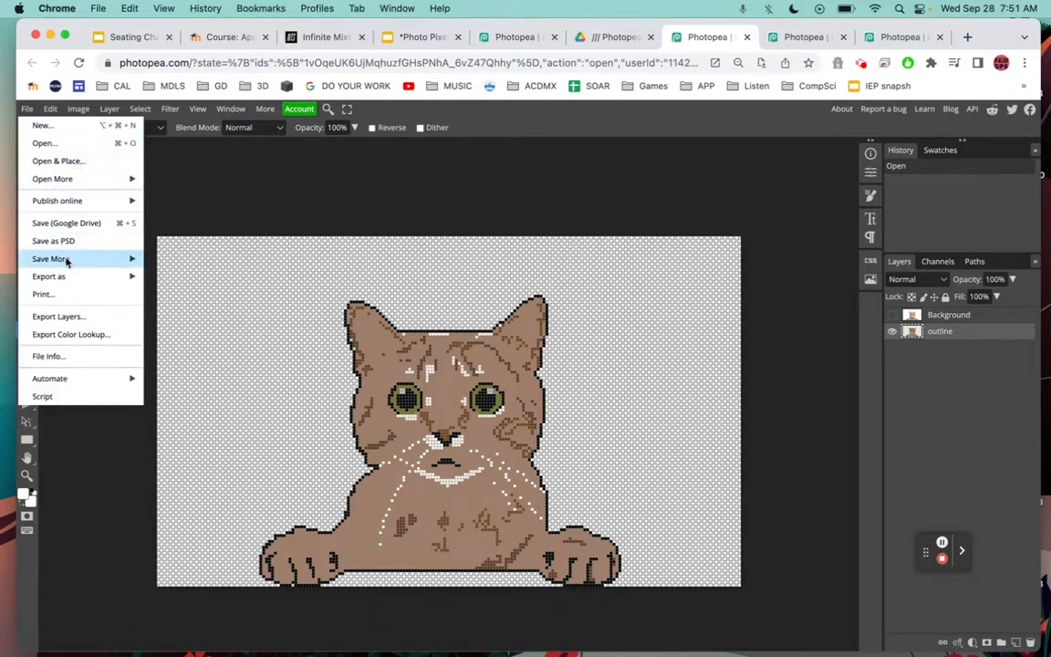
mouse_move(69, 259)
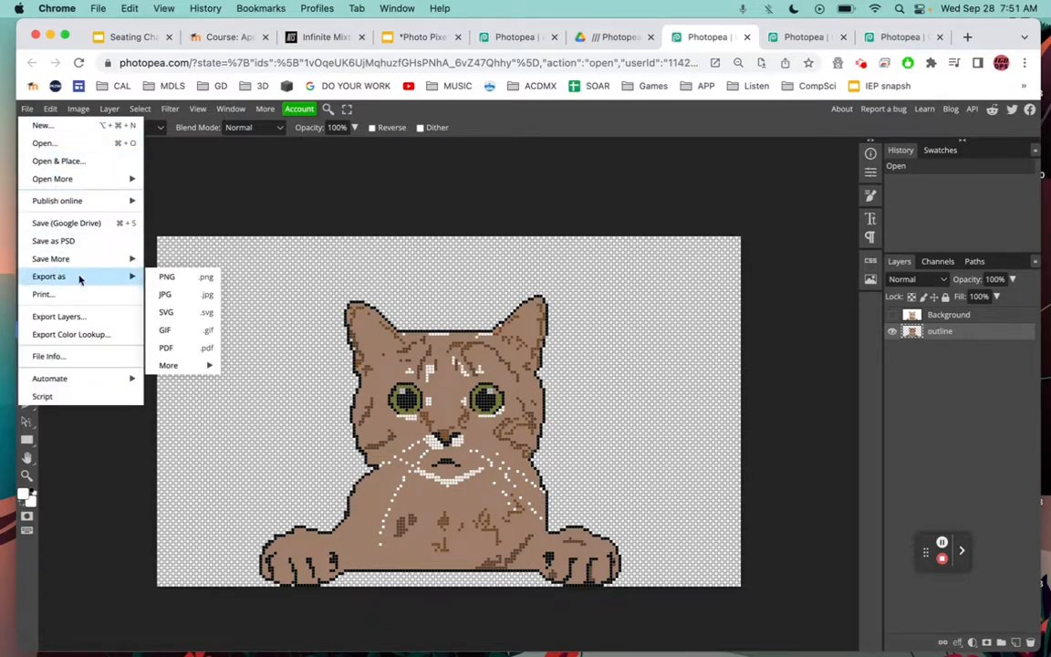
click(177, 283)
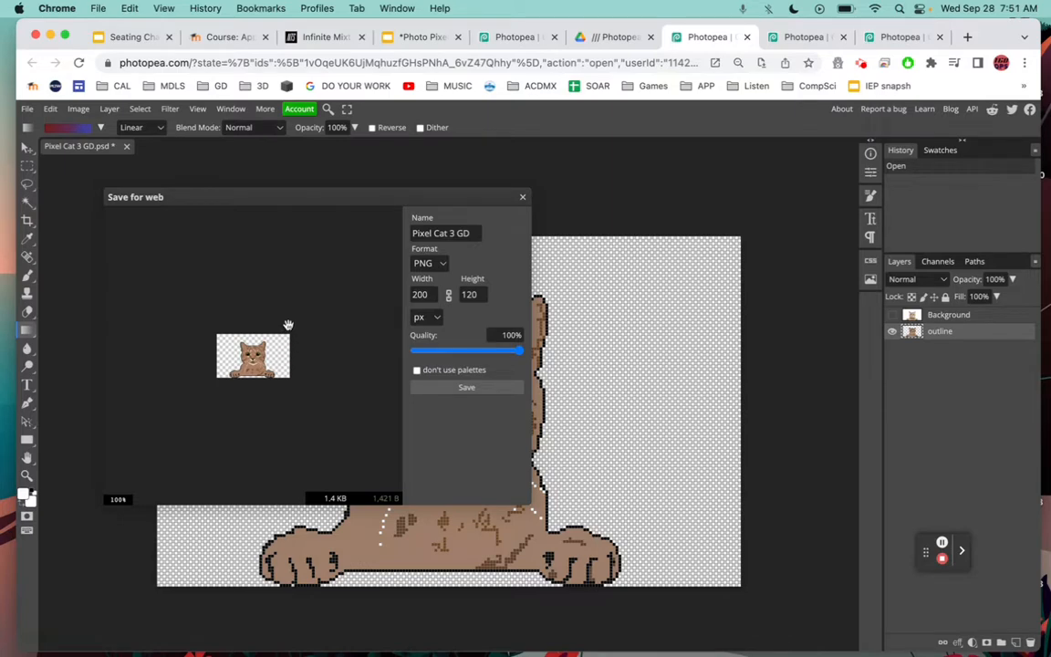
double_click(432, 295)
text(5)
text(00)
key(Return)
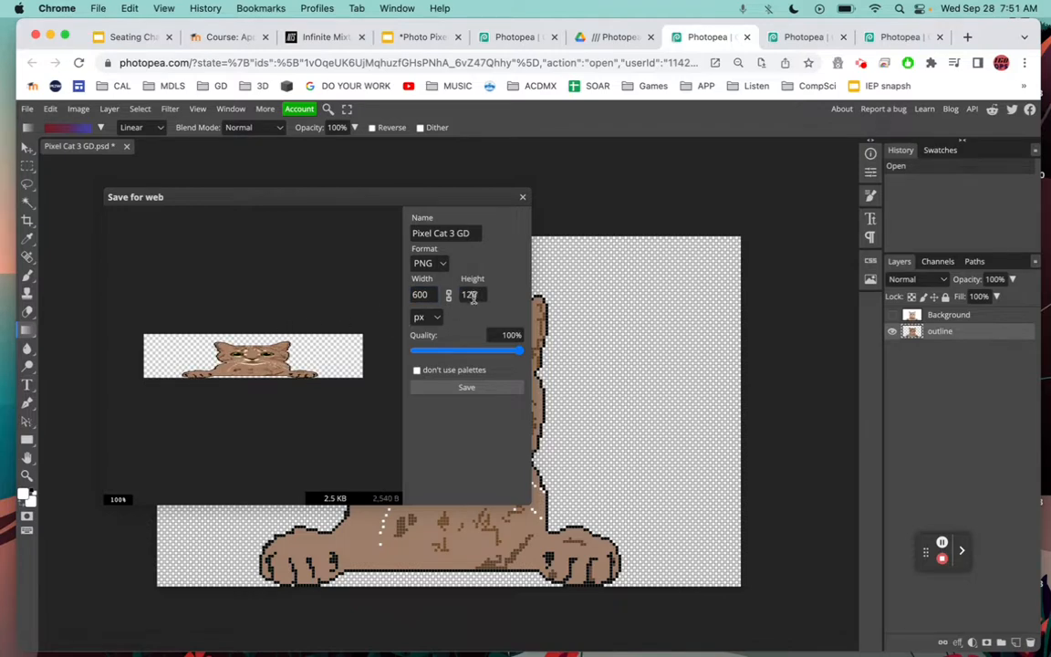
Step: Link the export's width and height and set the width to 600 px
click(448, 296)
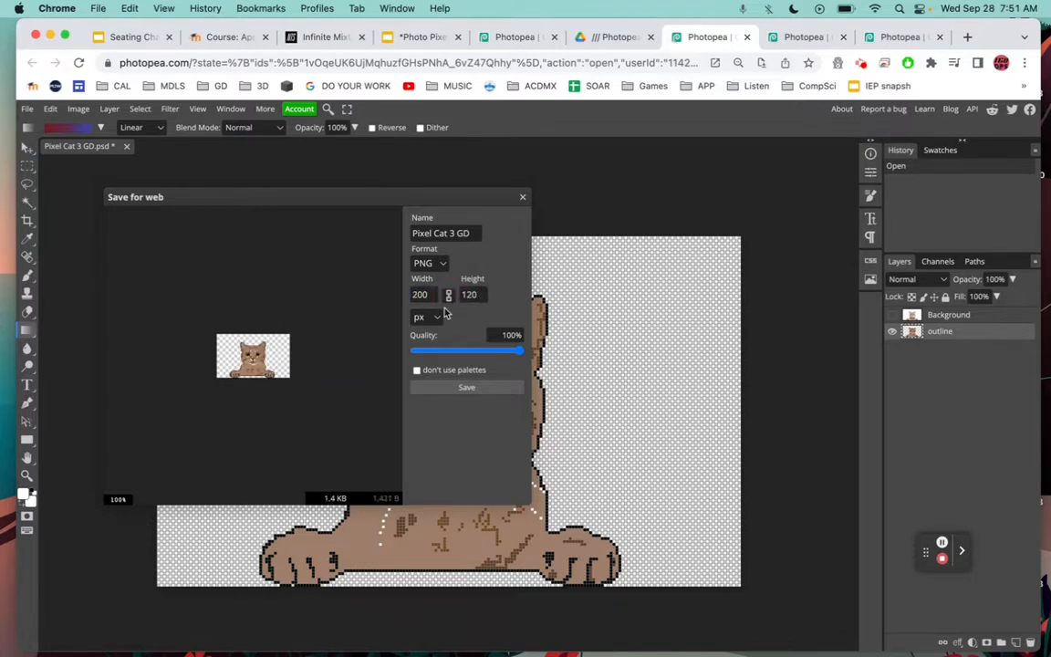
double_click(422, 295)
text(600)
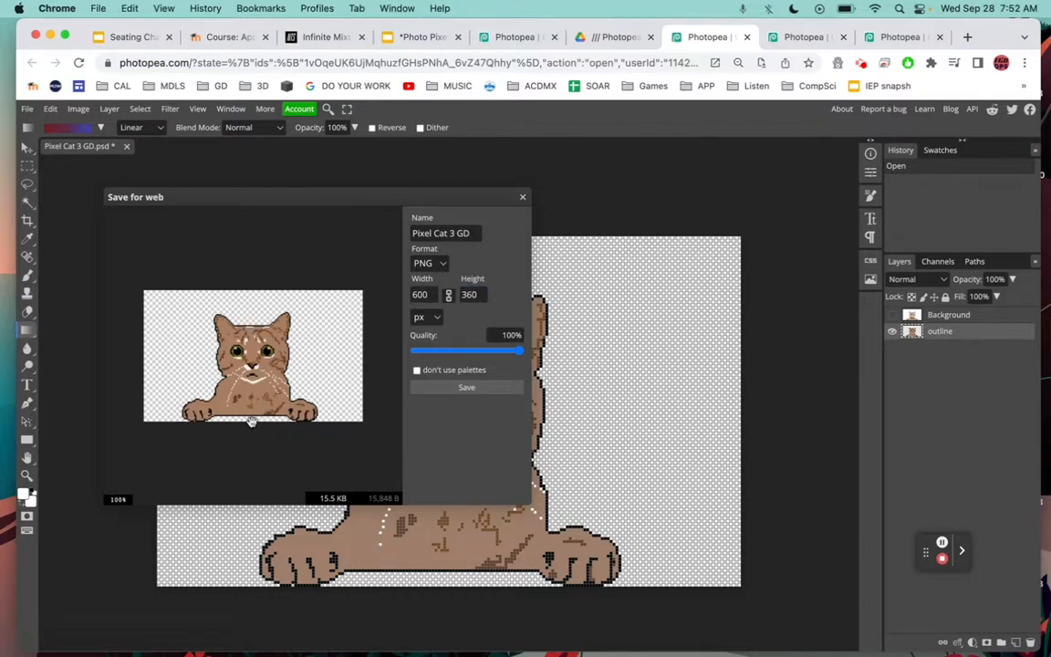
Step: Name the export Pixel Cat VIDEO GD and save it as a PNG
click(454, 233)
key(BackSpace)
text(VIDEO)
click(467, 388)
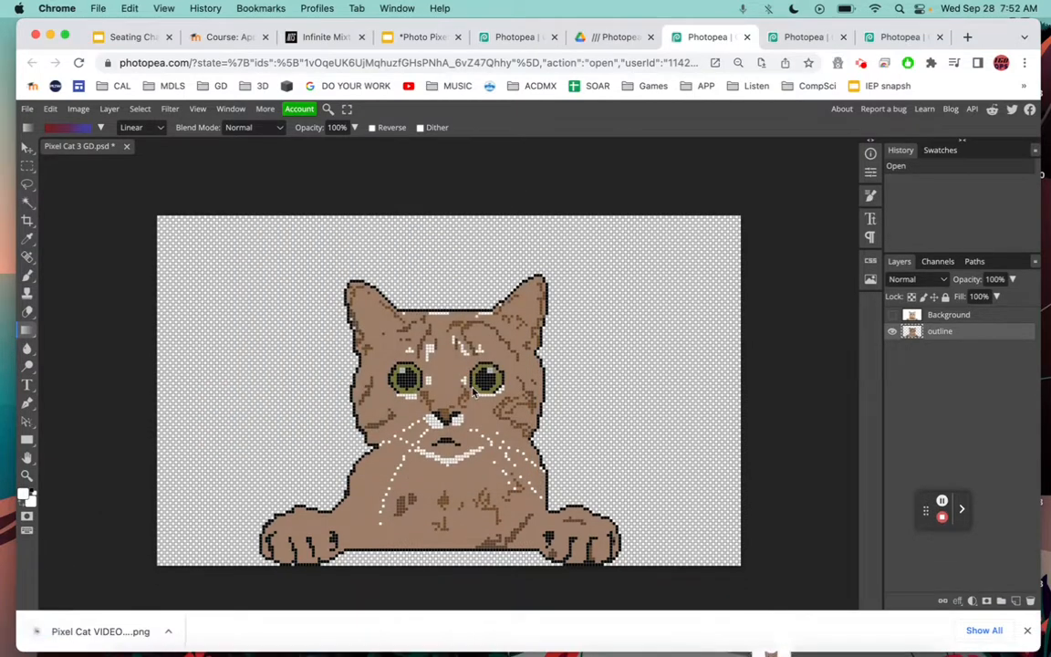
Step: Open the exported Pixel Cat VIDEO GD.png from the Downloads folder as a new document
click(28, 108)
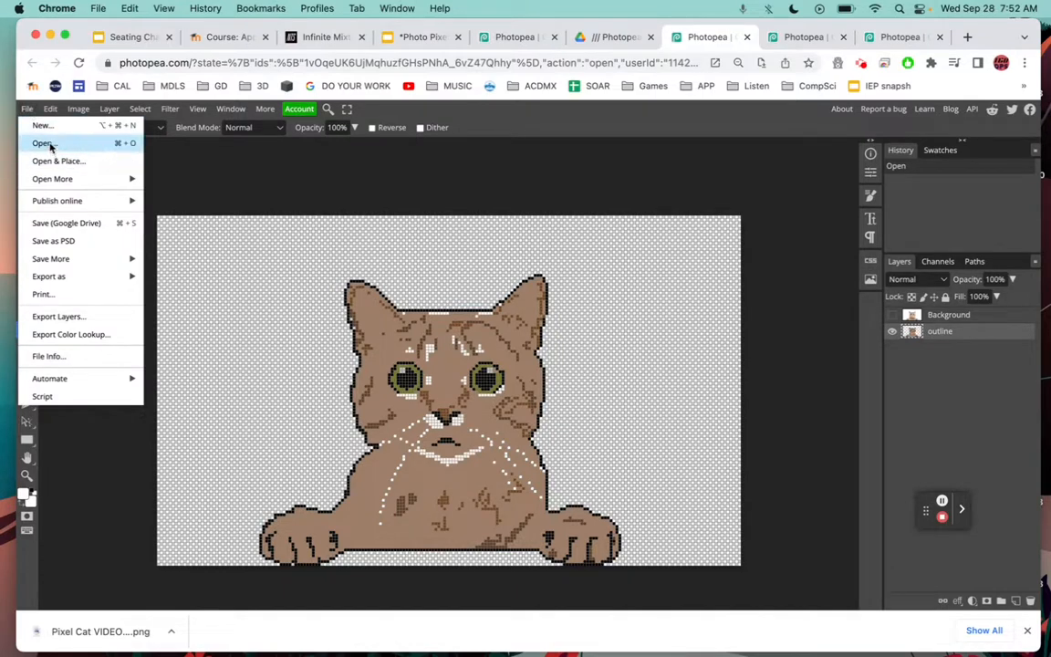
click(44, 143)
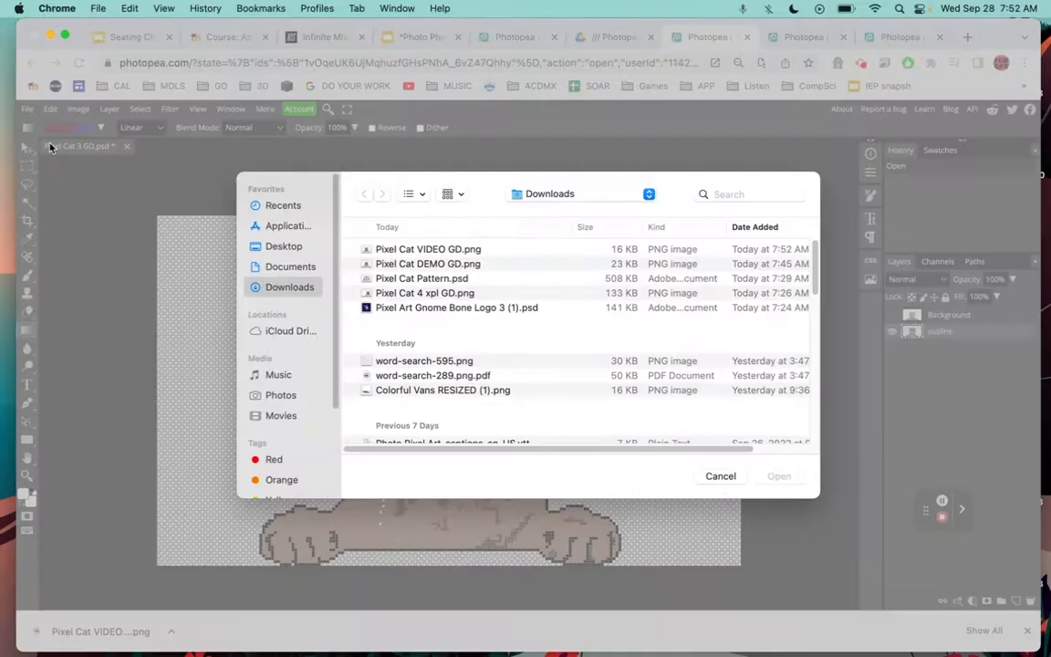
click(431, 249)
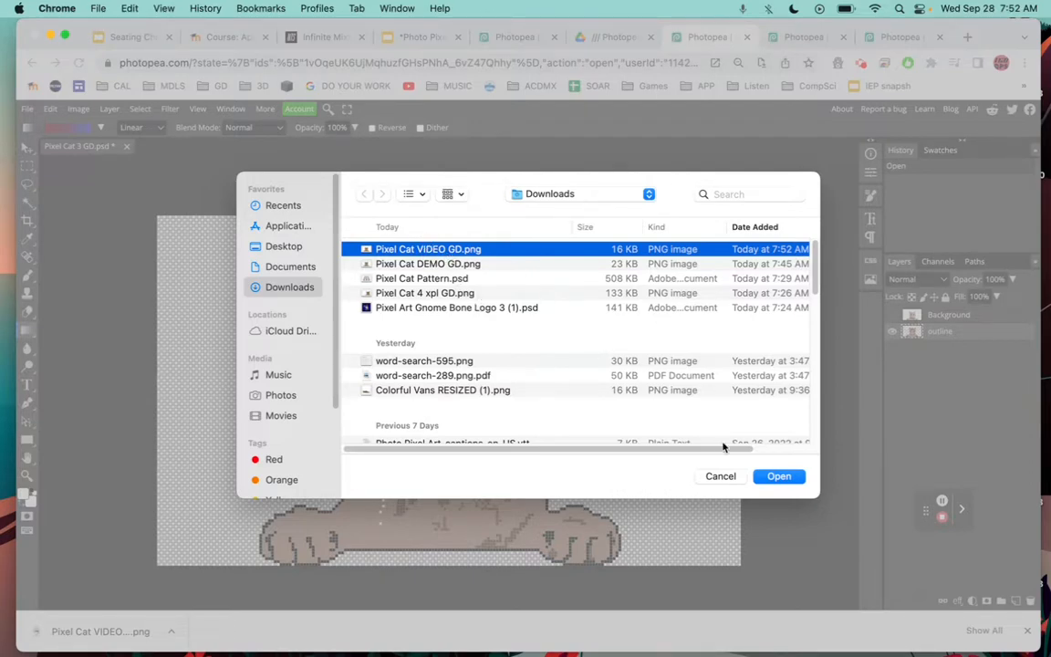
click(777, 478)
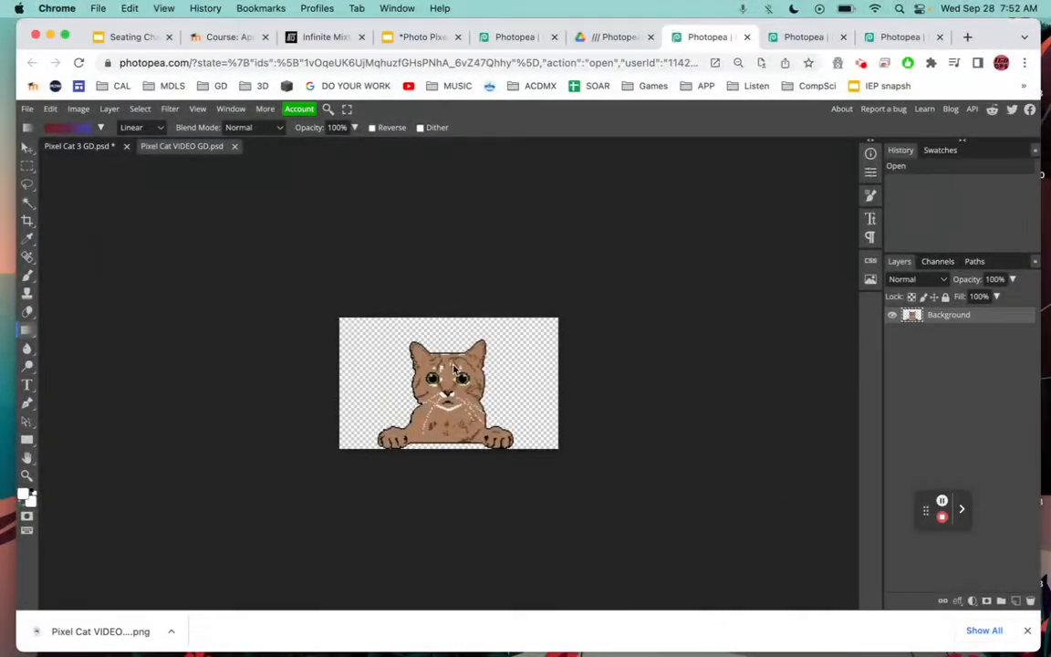
Step: Compare the pixel edges of the enlarged cat in Pixel Cat VIDEO GD with the original in Pixel Cat 3 GD
scroll(453, 369, up, 10)
scroll(453, 369, up, 5)
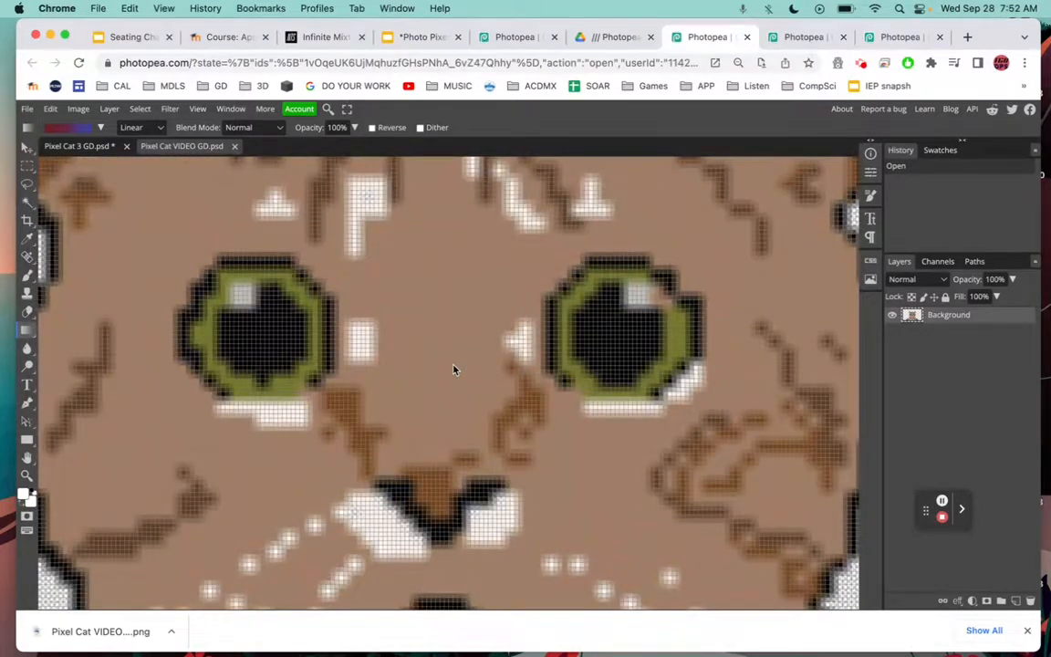
scroll(454, 368, right, 5)
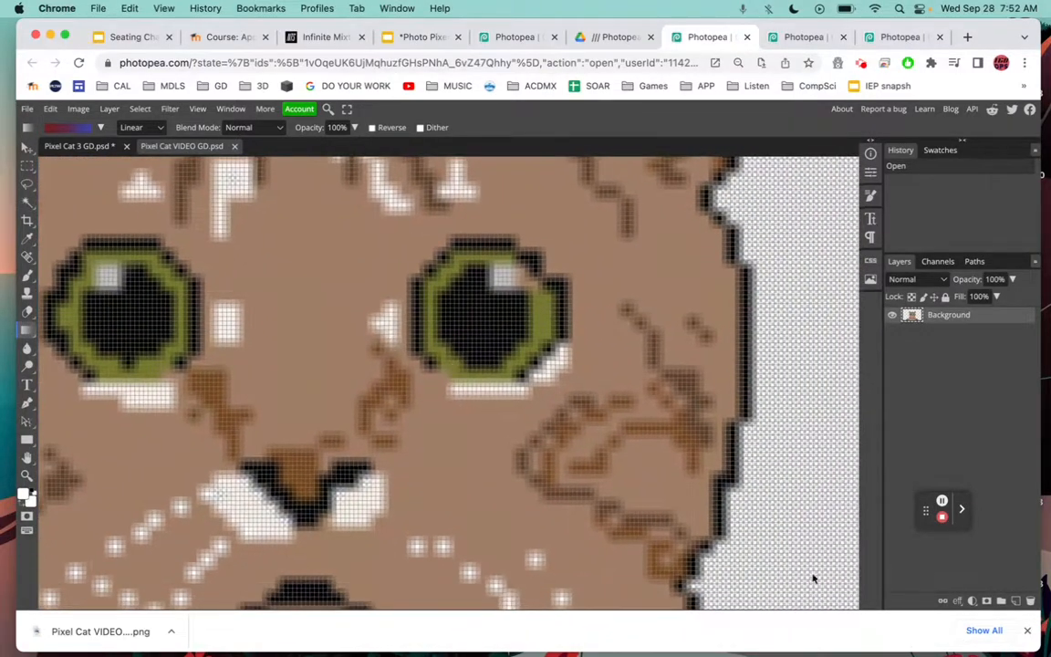
click(1027, 630)
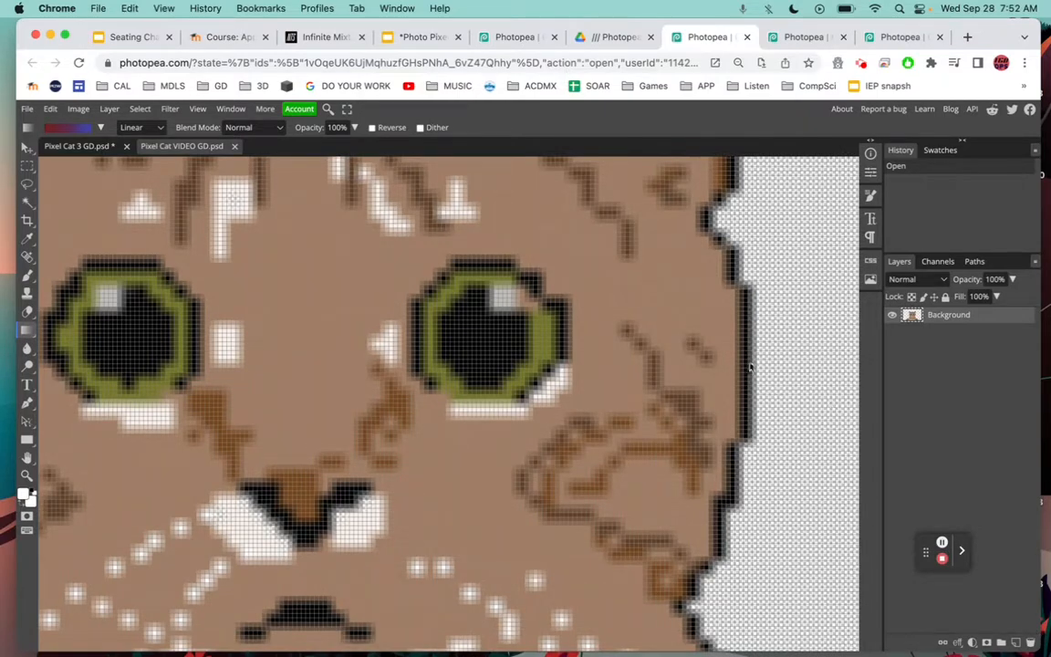
scroll(747, 367, up, 5)
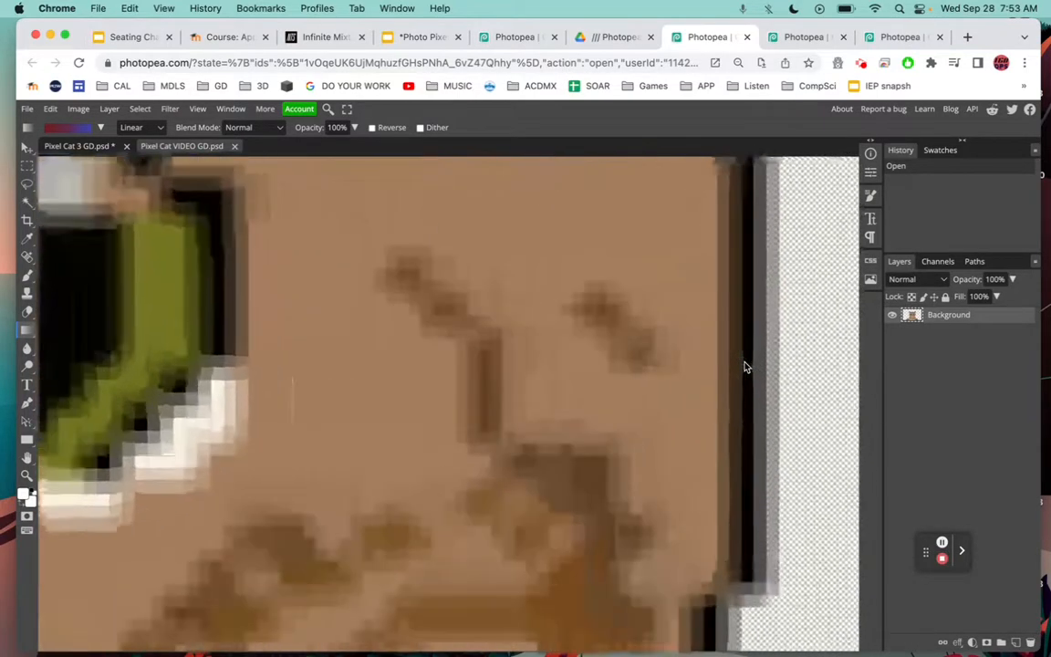
scroll(744, 367, down, 6)
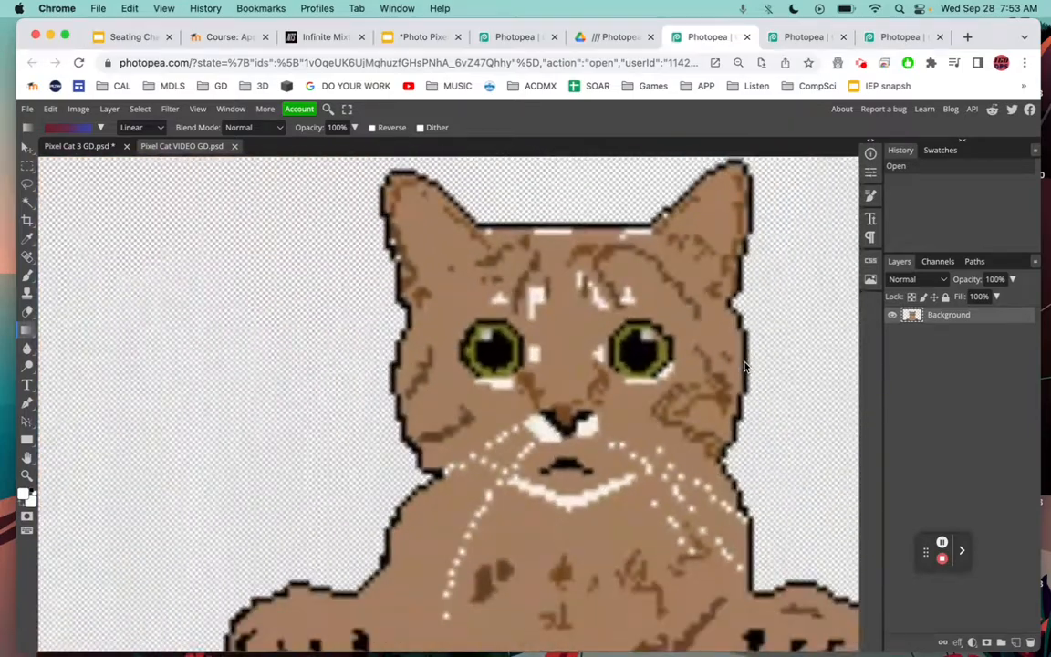
click(78, 146)
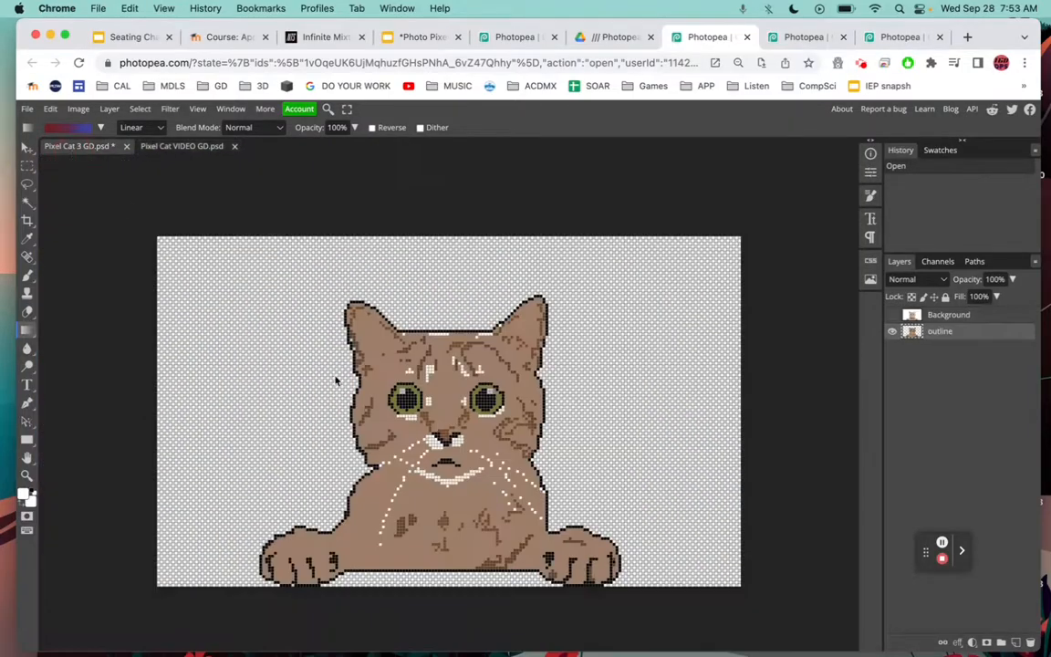
scroll(358, 425, up, 5)
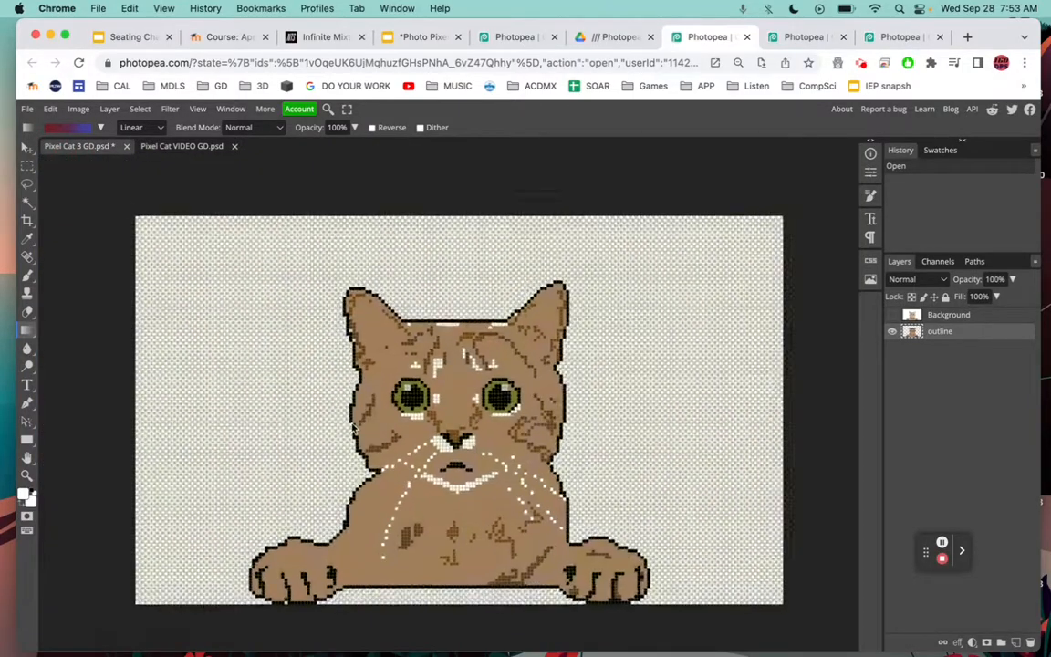
scroll(354, 426, up, 2)
scroll(354, 426, down, 8)
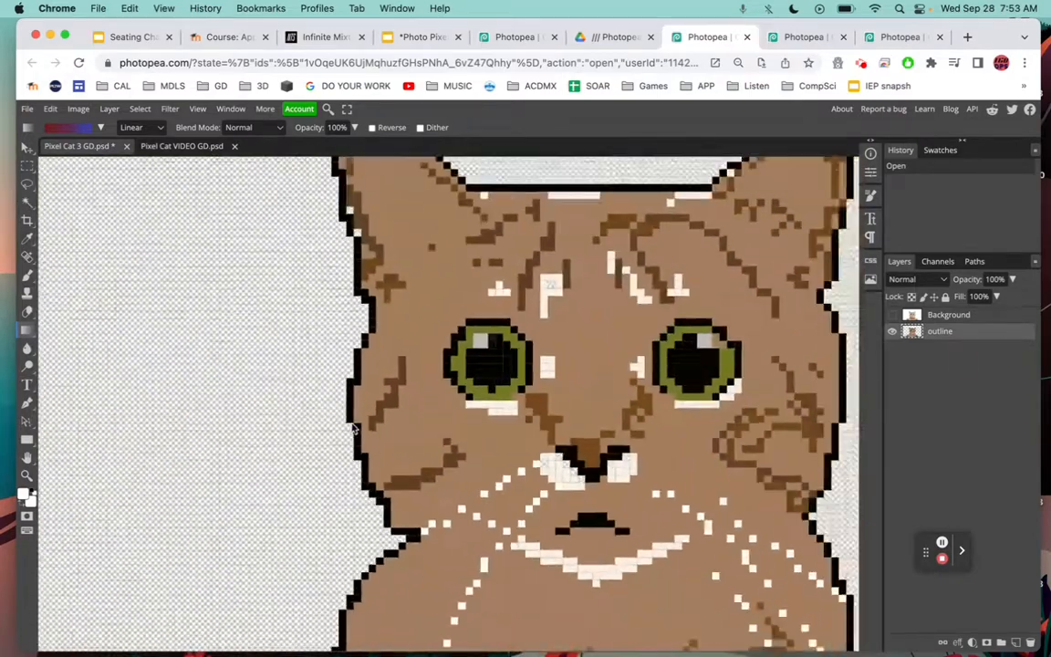
scroll(353, 425, up, 3)
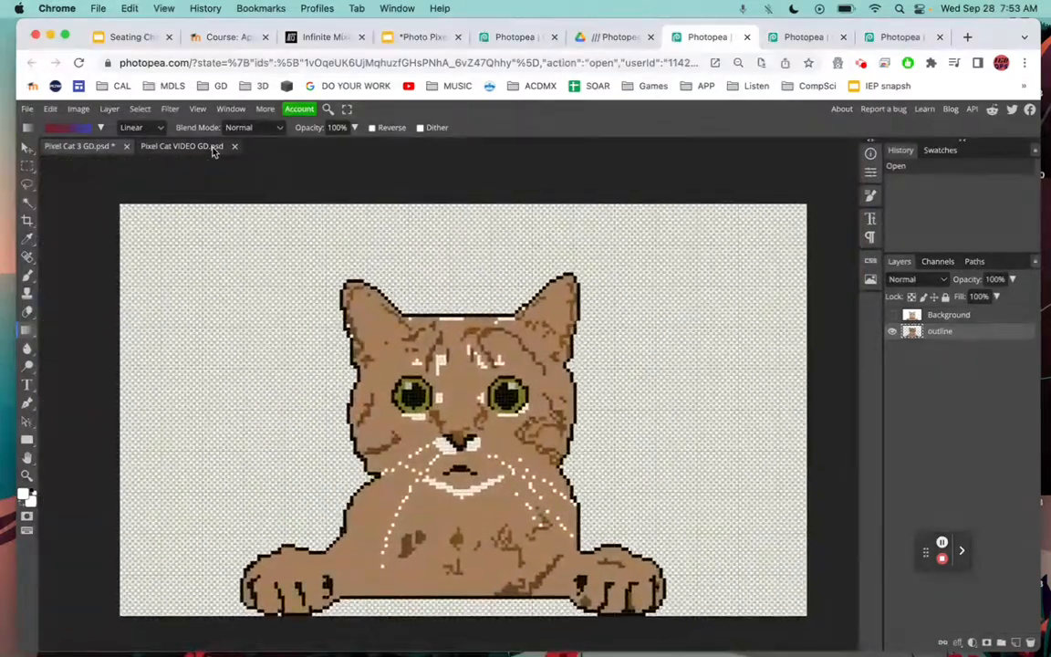
click(208, 147)
scroll(553, 354, down, 4)
scroll(554, 354, up, 3)
scroll(554, 354, right, 2)
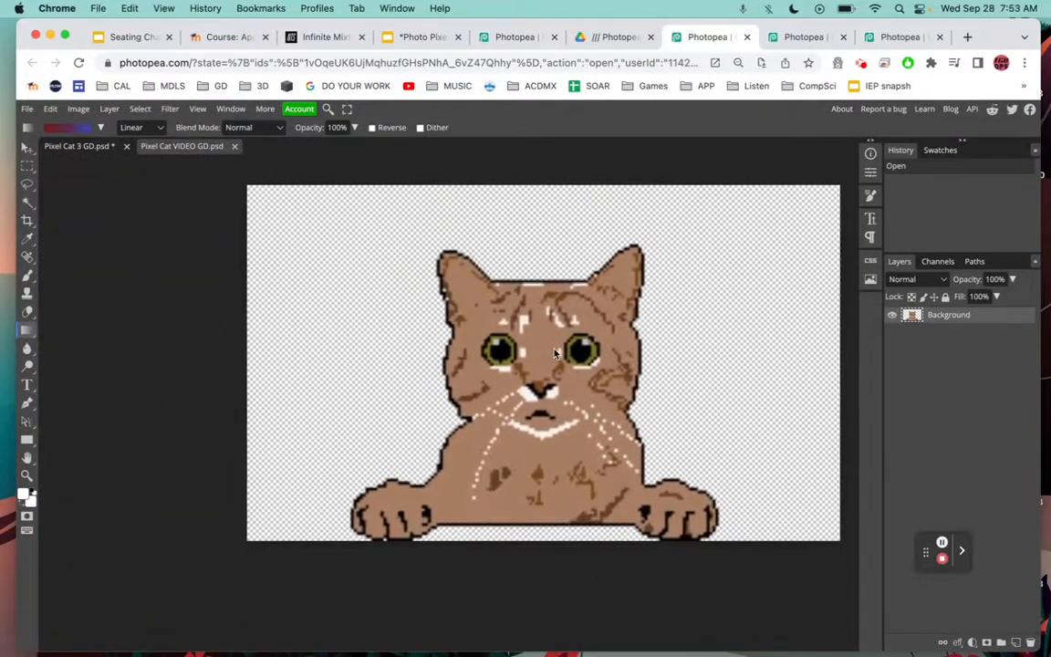
scroll(554, 354, up, 1)
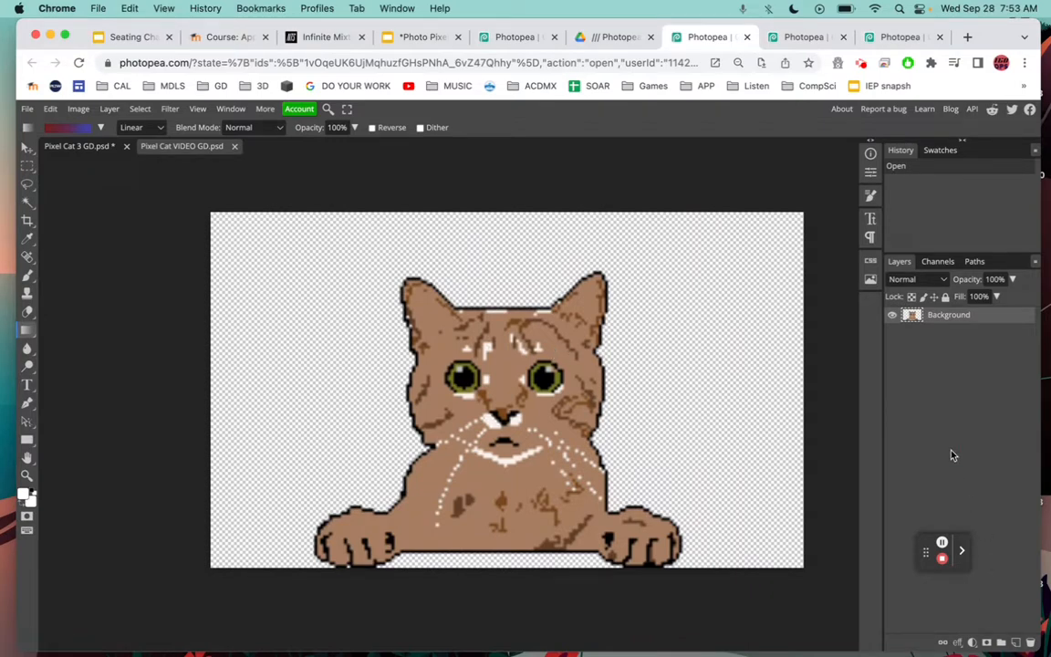
Step: Add a new layer above the cat's Background layer and select the Gradient Tool
key(ctrl+shift+n)
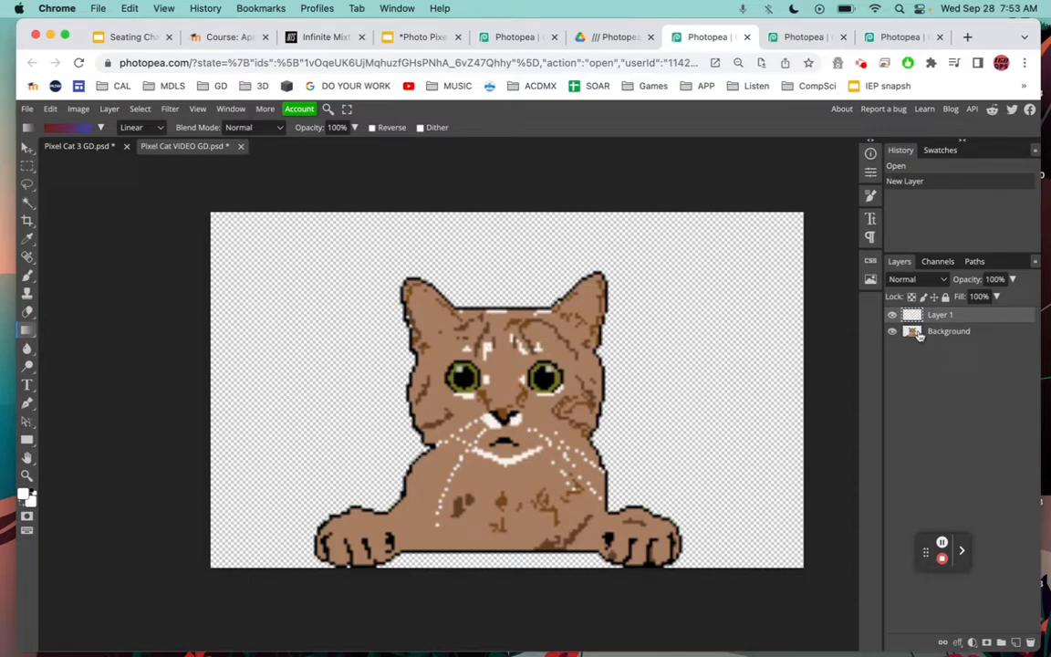
right_click(28, 330)
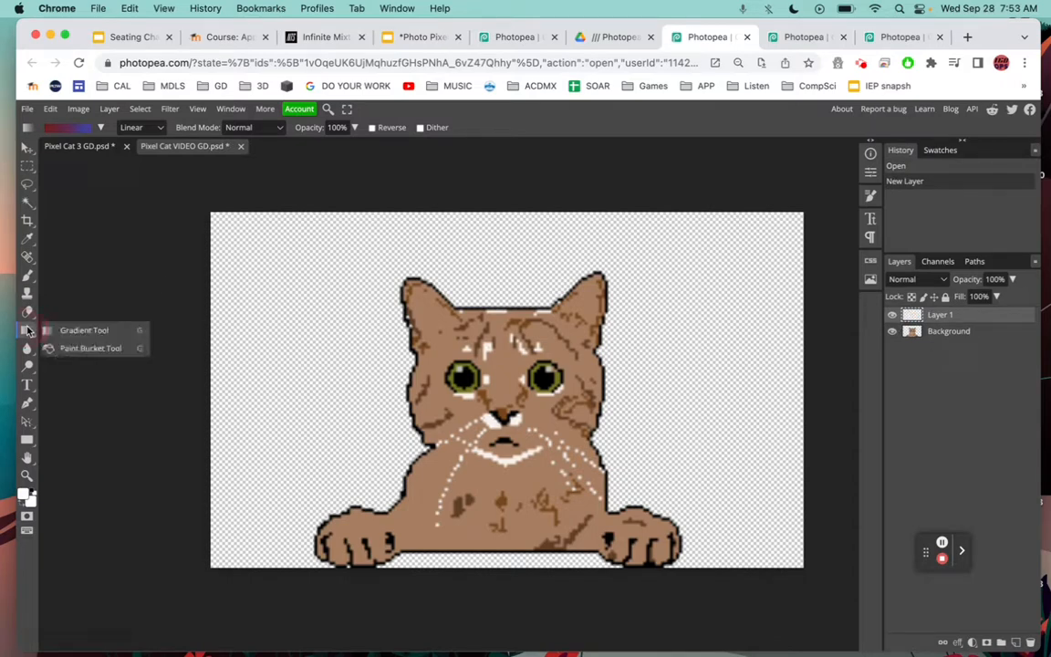
click(73, 333)
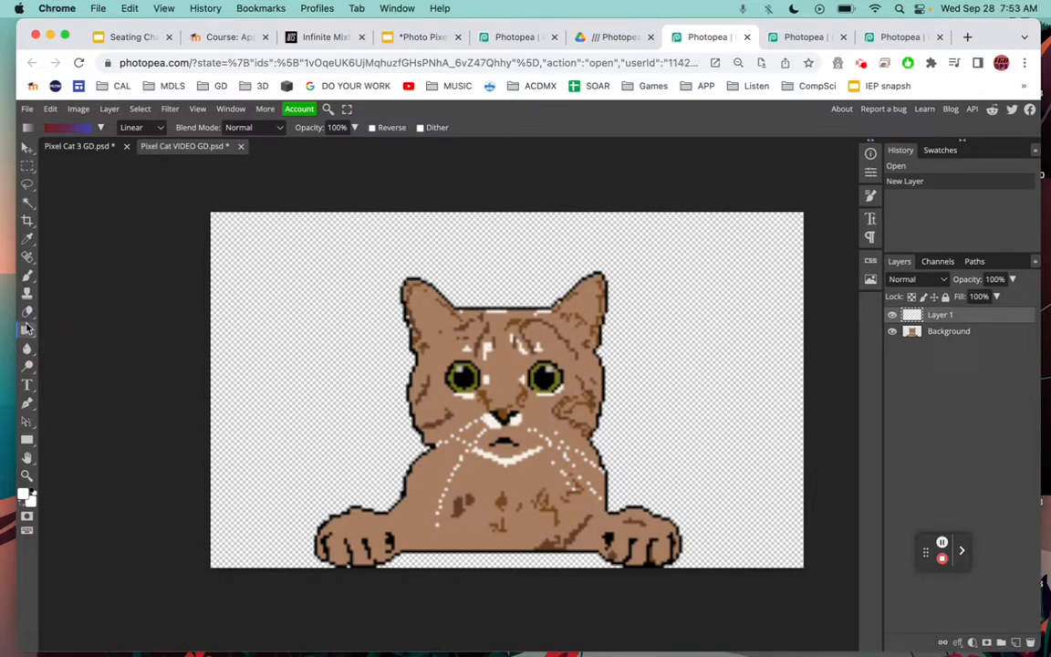
Step: Edit the gradient by moving the red color stop slightly inward and changing the blue stop to green 00ff00
click(68, 132)
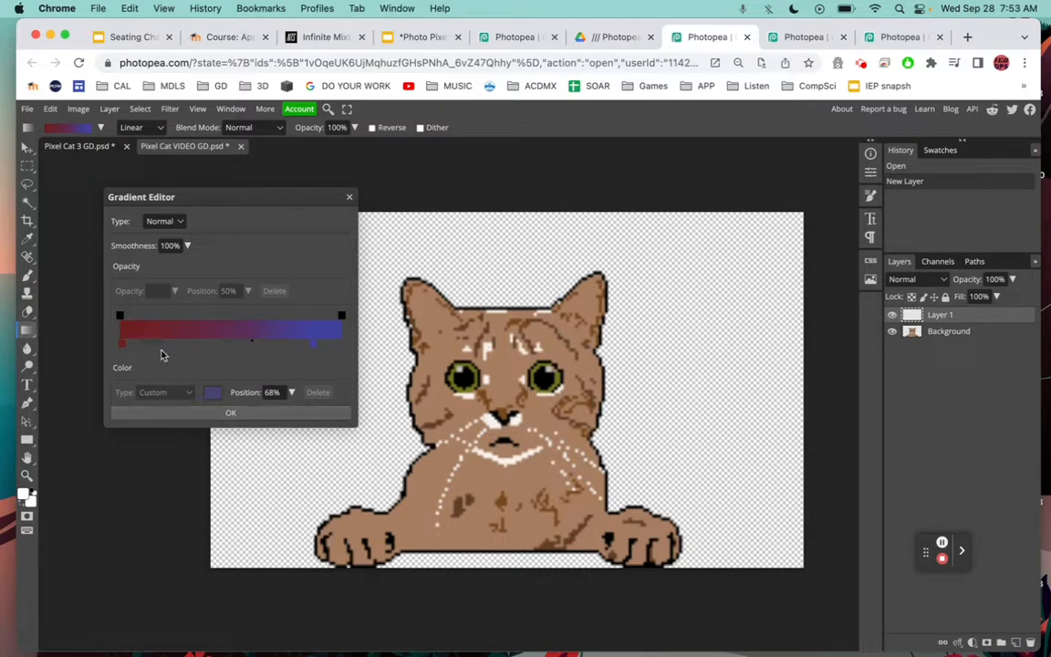
mouse_move(128, 346)
mouse_down()
mouse_move(268, 345)
mouse_move(134, 340)
mouse_up()
click(313, 344)
double_click(313, 346)
click(299, 369)
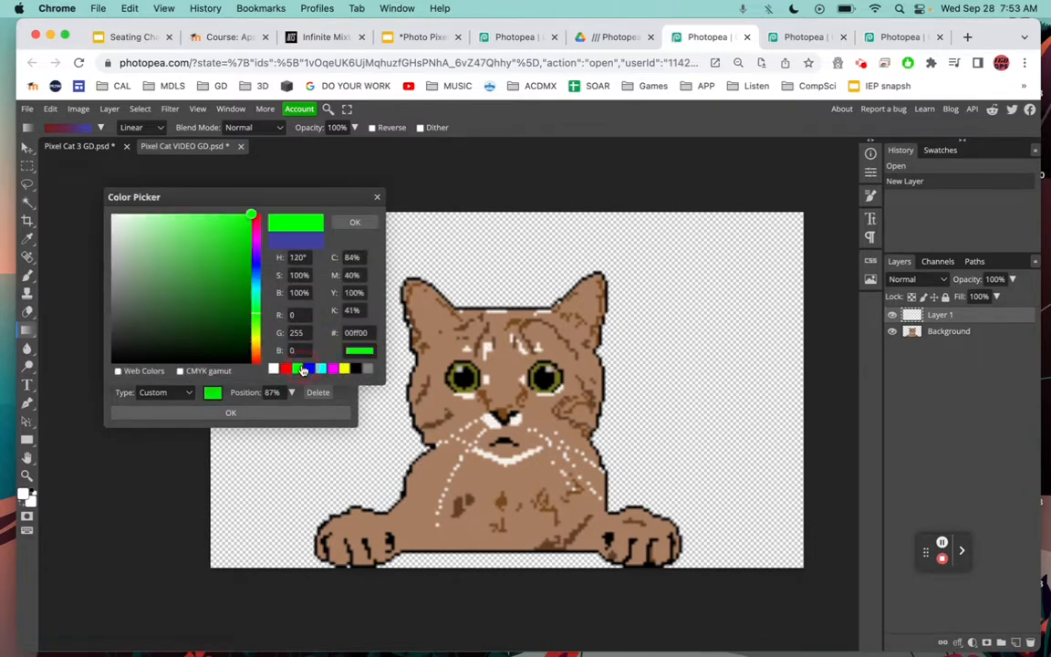
click(355, 222)
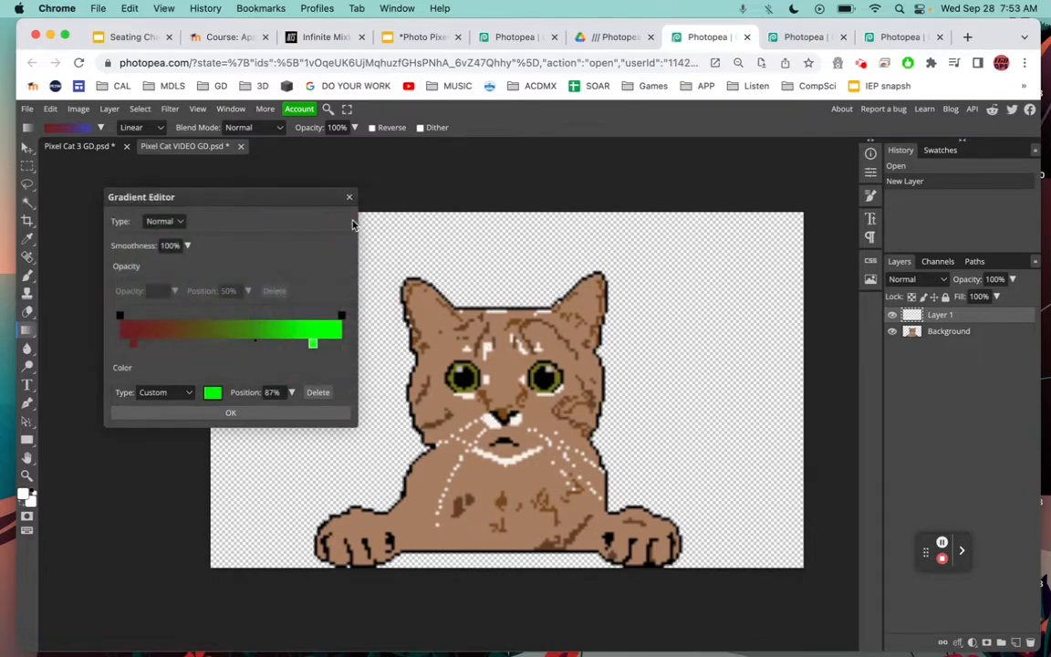
click(245, 415)
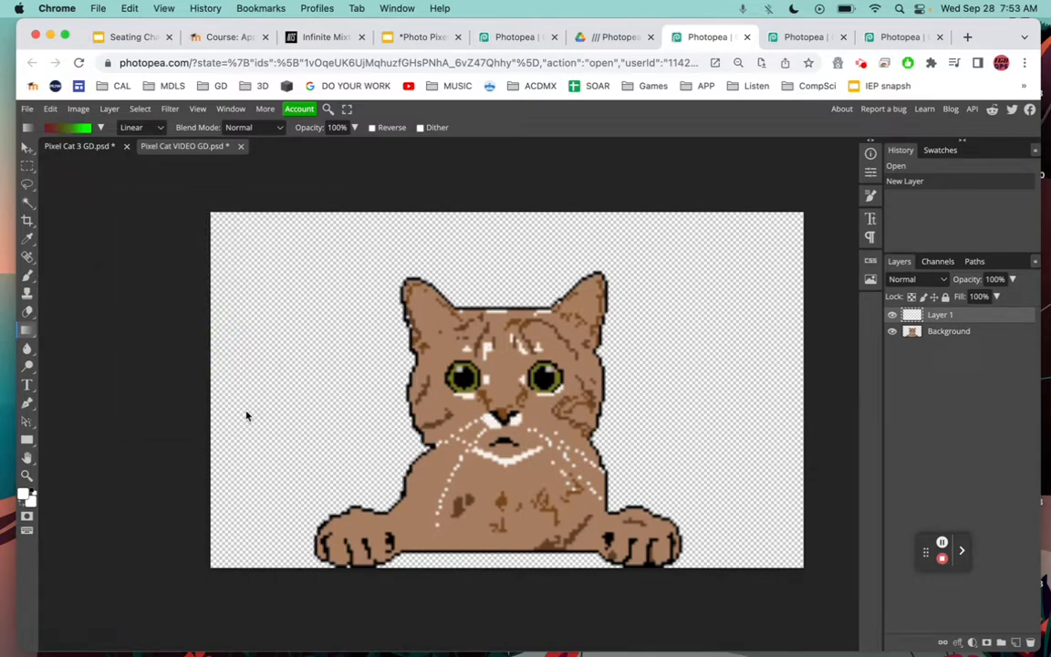
Step: Fill the new layer with the red-to-green gradient diagonally from upper left to lower right, and place the layer beneath the cat
drag(226, 243, 748, 517)
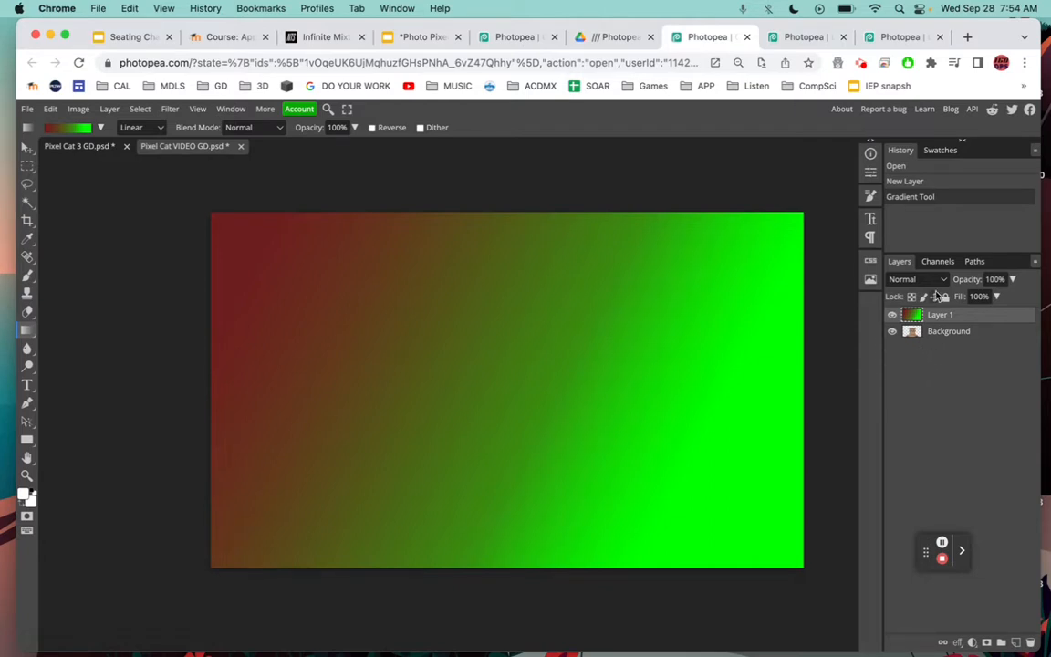
drag(940, 317, 949, 357)
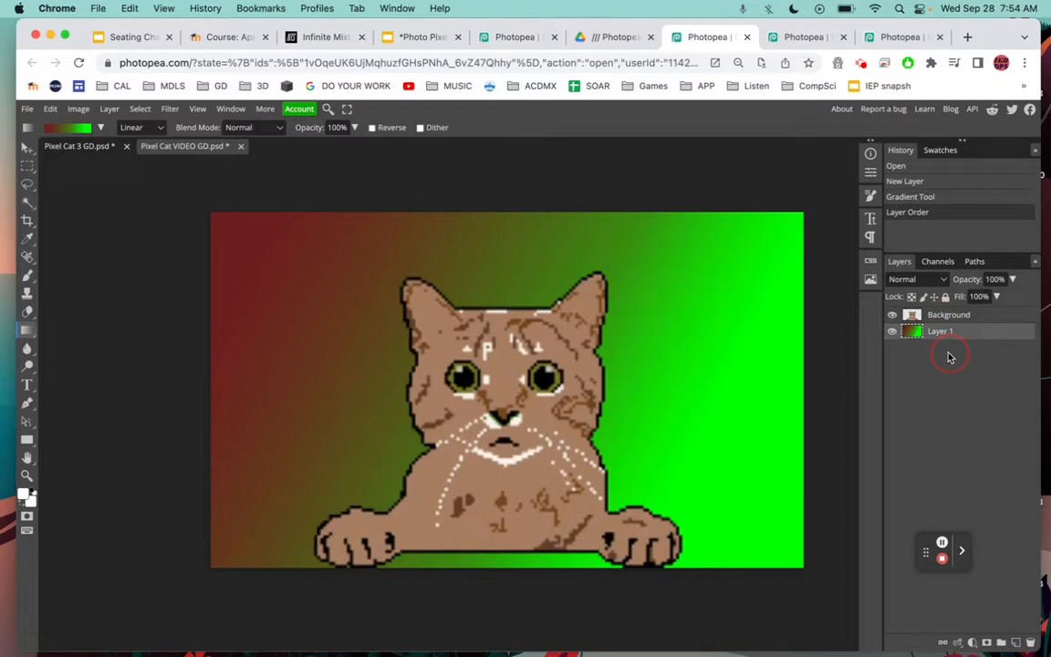
Step: Open the Blending Options of the cat's Background layer, keeping the cat visible beside the dialog
click(953, 319)
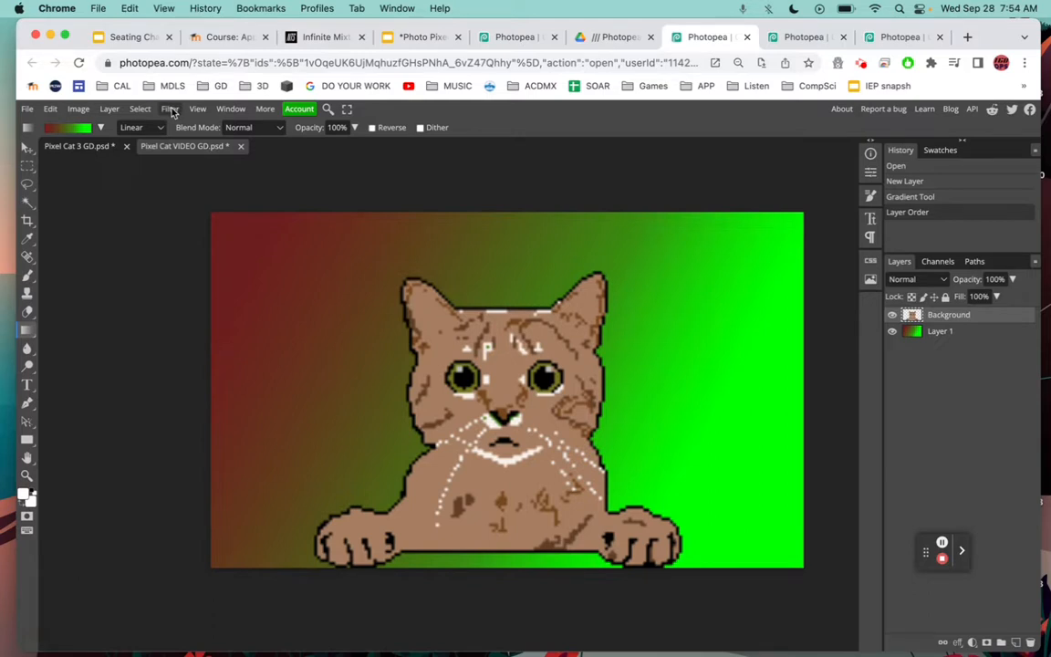
right_click(964, 319)
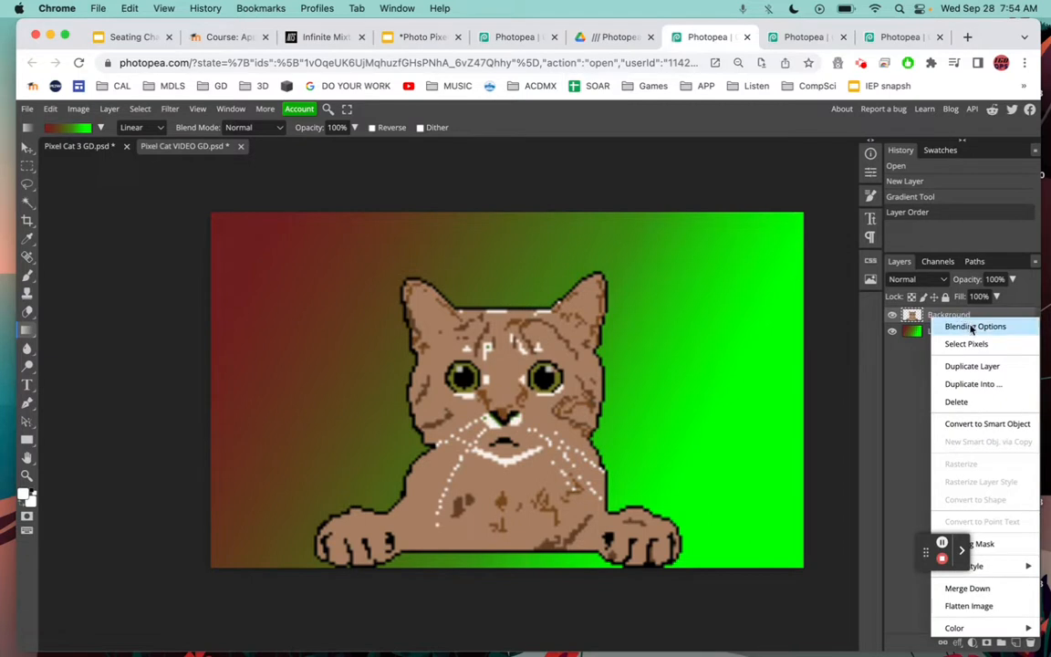
click(967, 327)
drag(711, 220, 729, 219)
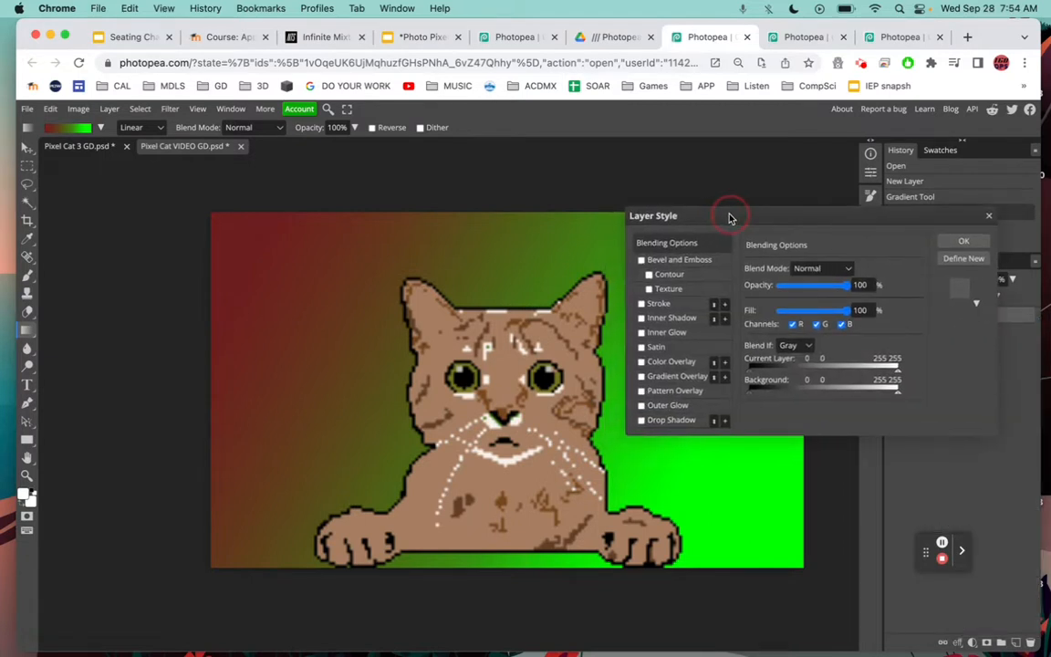
Step: Try the Satin and Stroke effects on the cat, turning each one off again
click(641, 348)
click(642, 350)
click(642, 349)
click(642, 349)
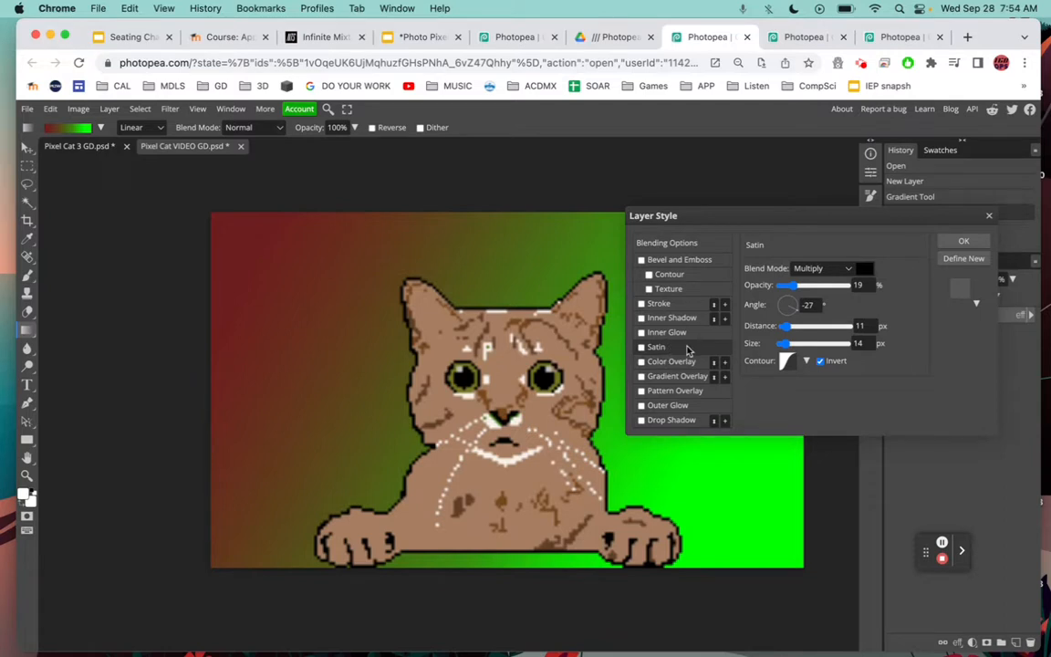
click(641, 304)
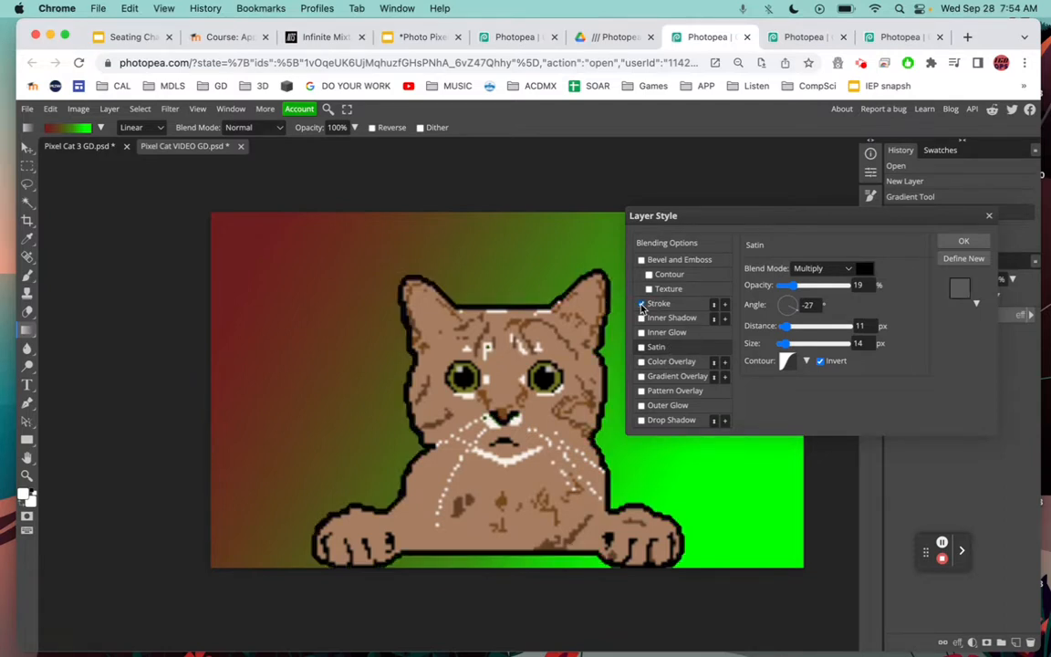
click(641, 304)
click(641, 305)
click(642, 305)
Step: Try the Inner Shadow, Color Overlay and Gradient Overlay effects on the cat, turning each one off again
click(641, 319)
click(641, 319)
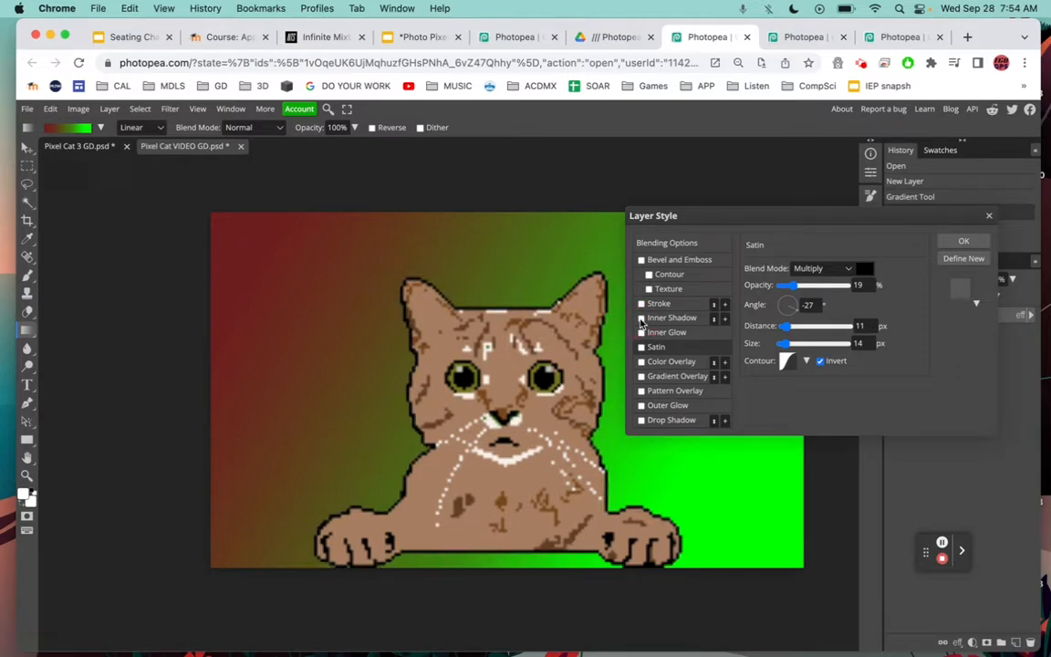
click(641, 363)
click(641, 362)
click(641, 377)
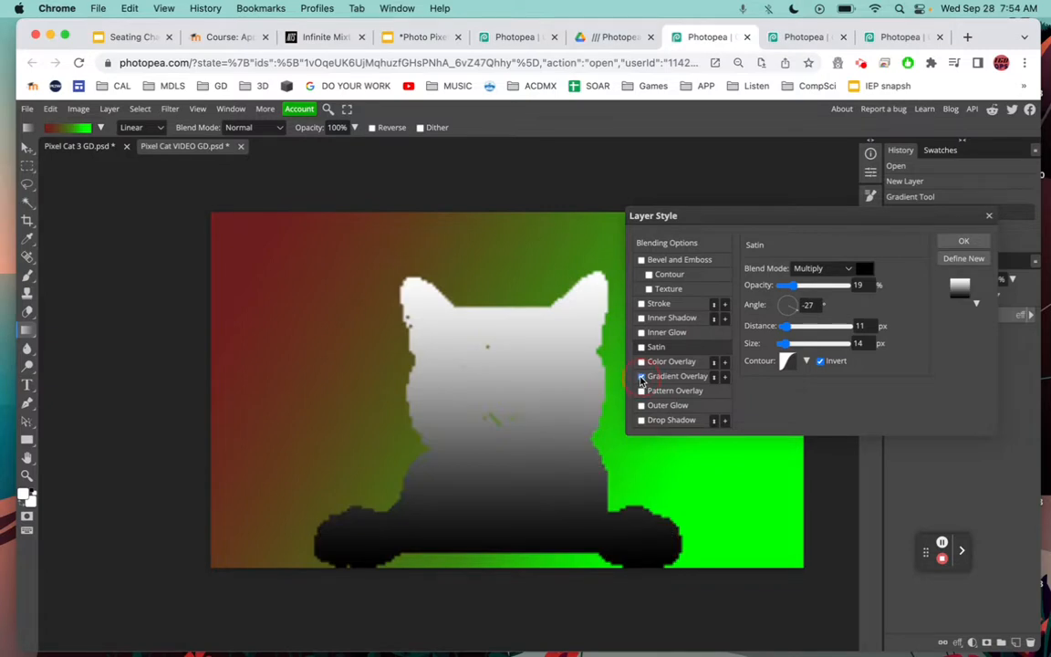
click(641, 377)
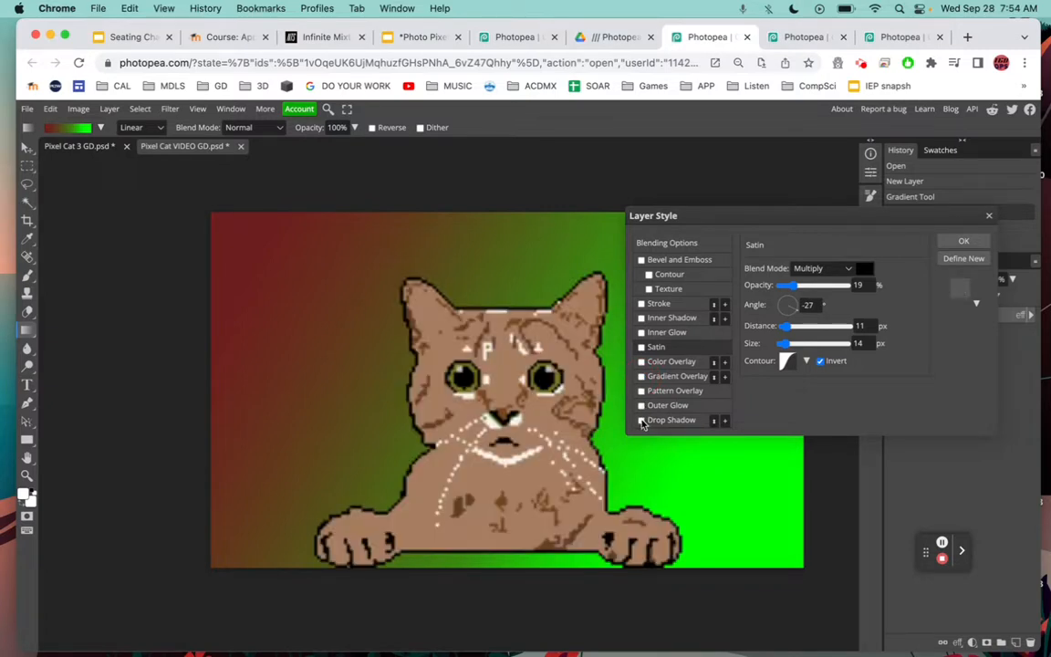
Step: Give the cat a Drop Shadow with 38% opacity, angle -153°, distance 24 px, spread 22% and noise 47%
click(641, 421)
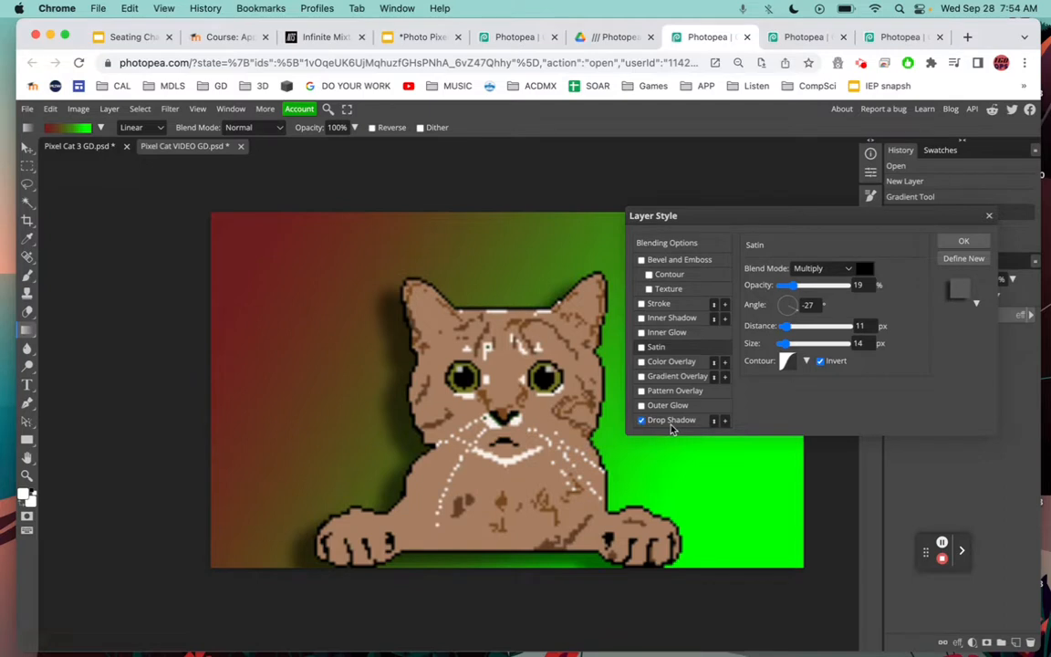
click(669, 421)
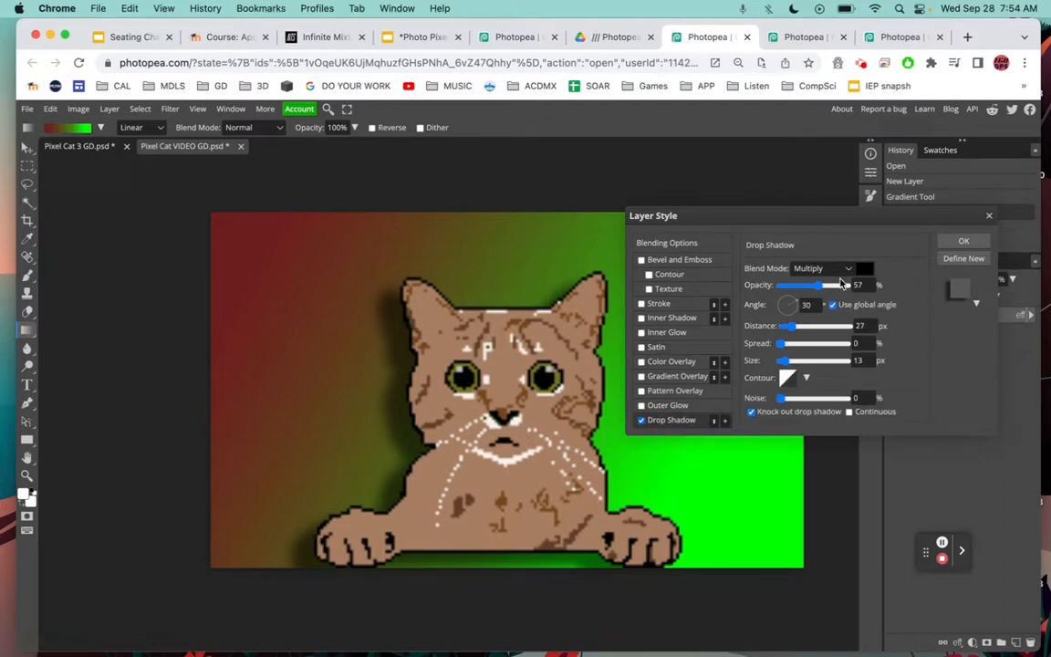
drag(815, 292, 799, 344)
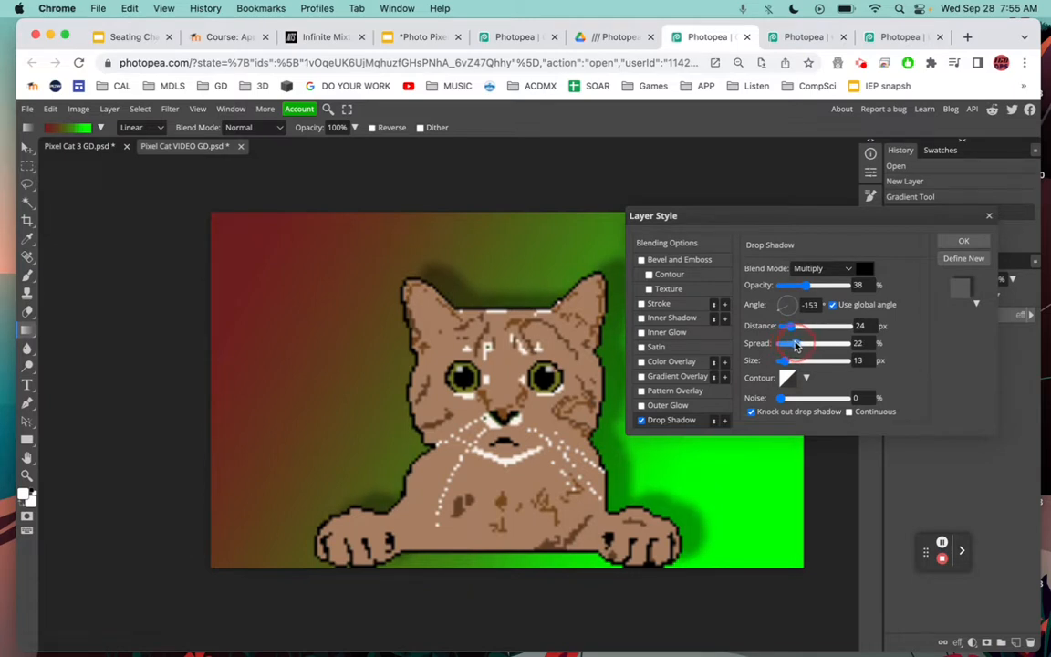
drag(781, 399, 815, 412)
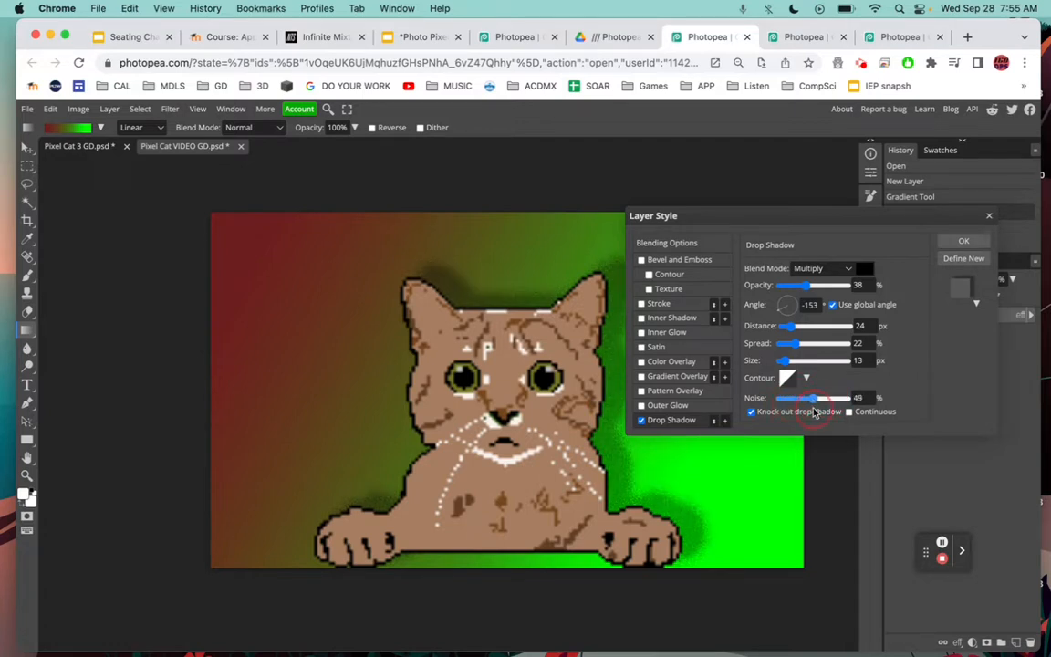
Step: Compare an Outer Glow in place of the shadow, and apply the layer style with only the Drop Shadow enabled
click(641, 421)
click(641, 406)
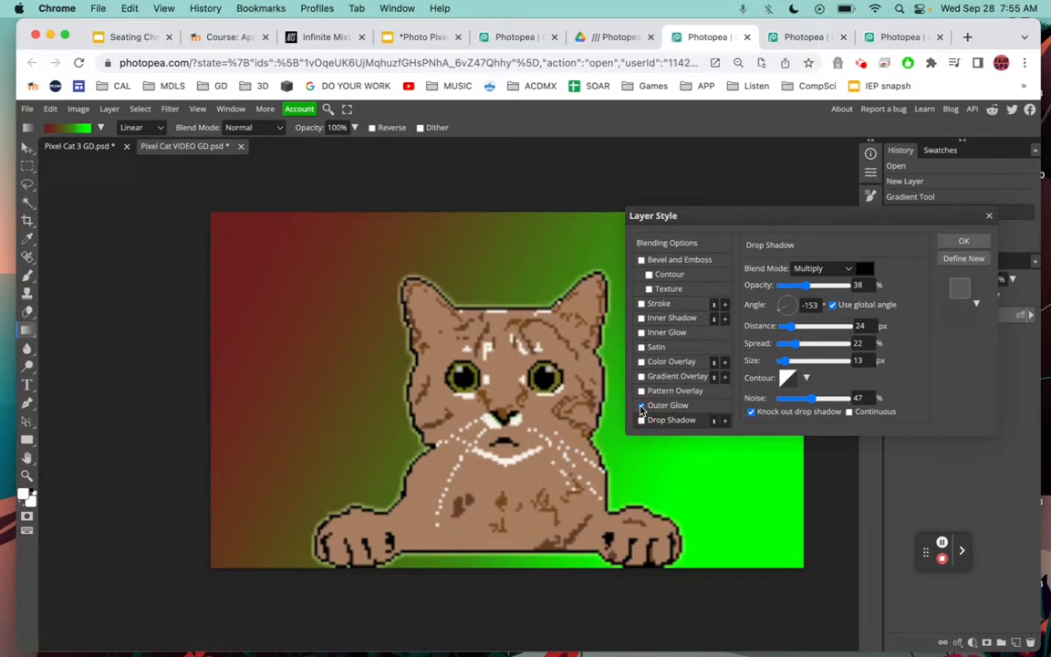
click(641, 406)
click(642, 420)
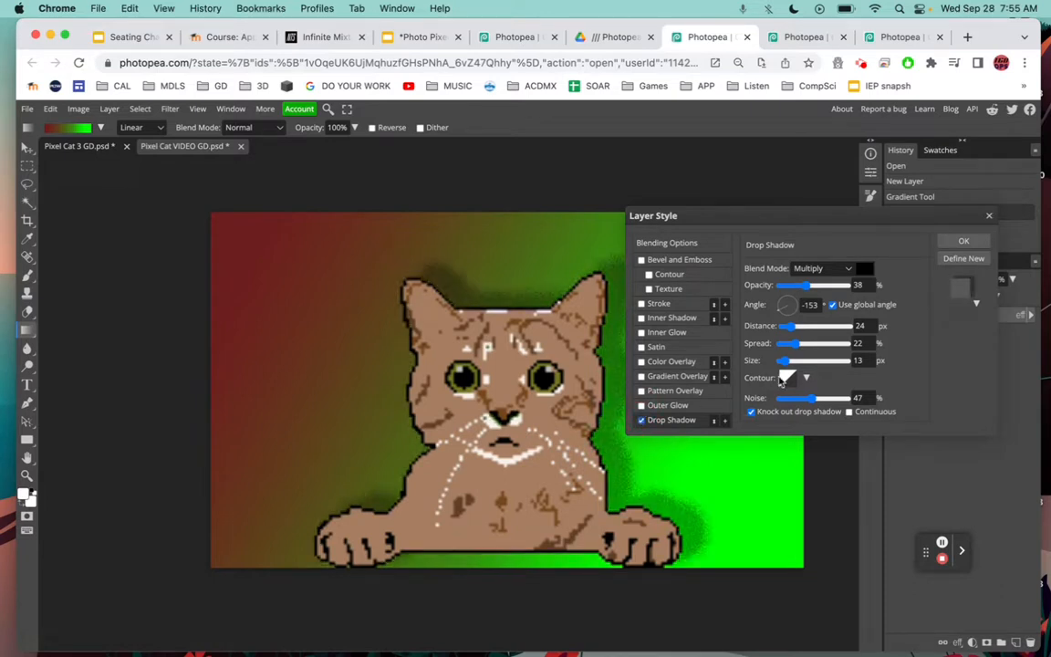
click(975, 245)
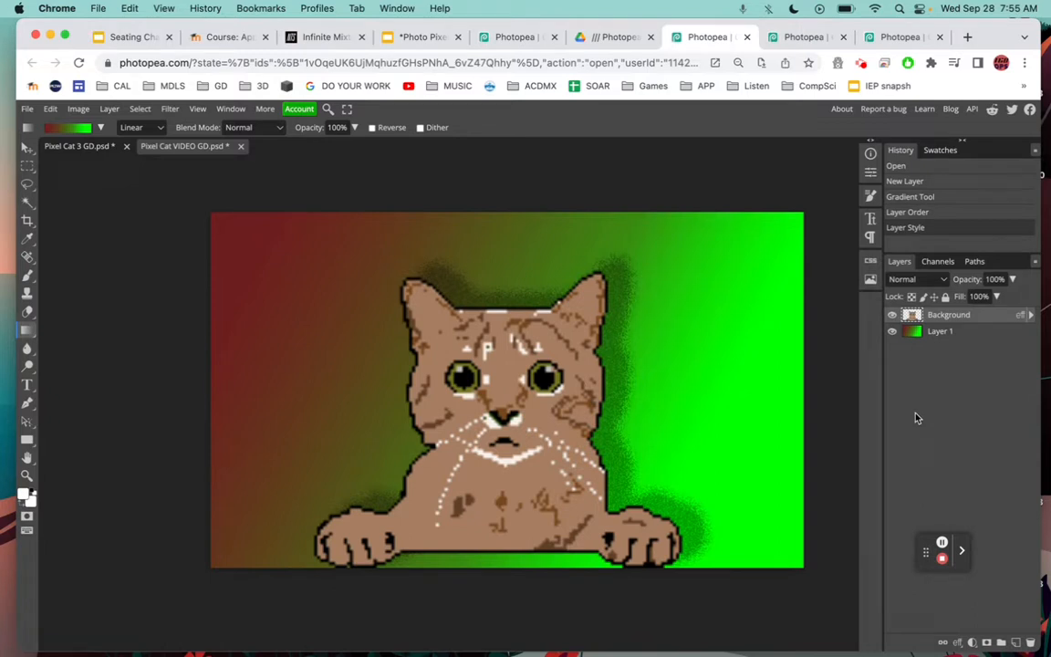
click(861, 62)
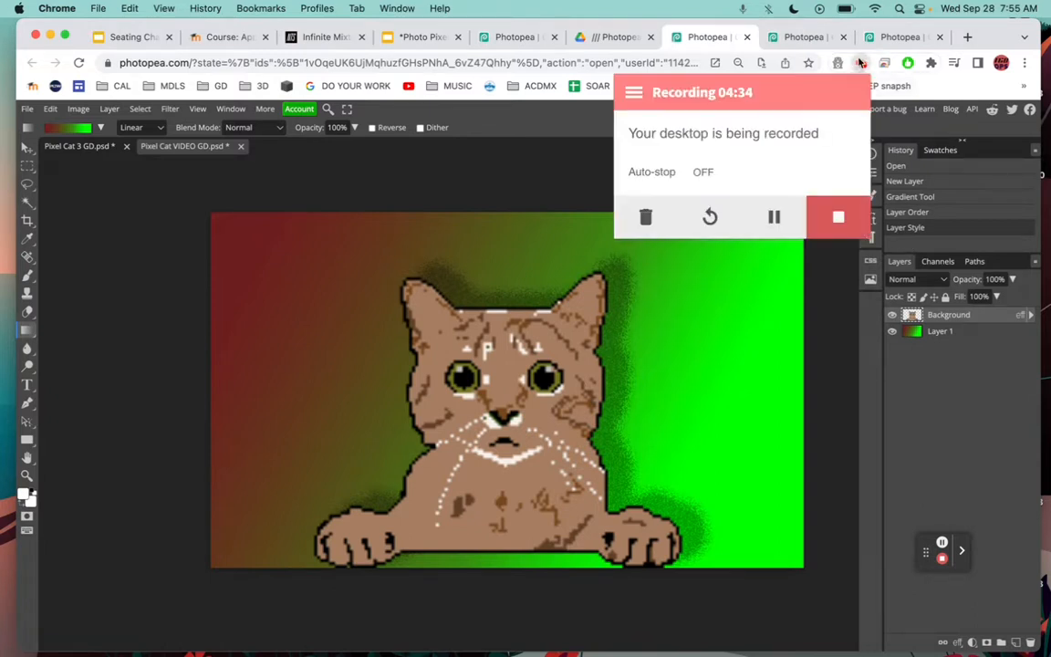
click(821, 310)
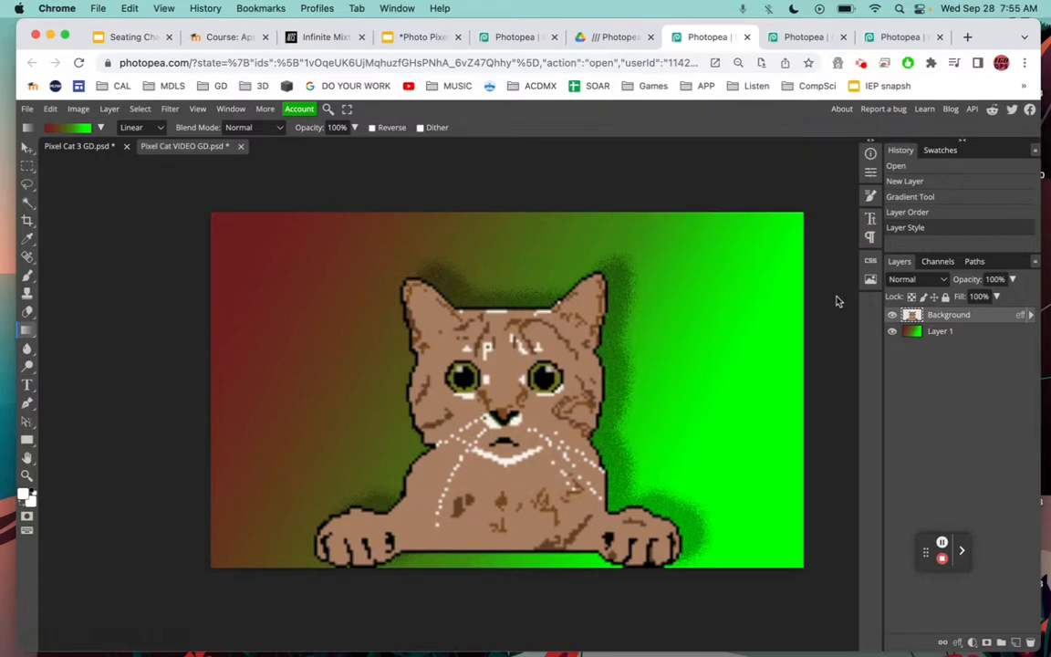
Step: Duplicate the cat's Background layer and move the copy to the right of the original cat
right_click(948, 316)
click(973, 363)
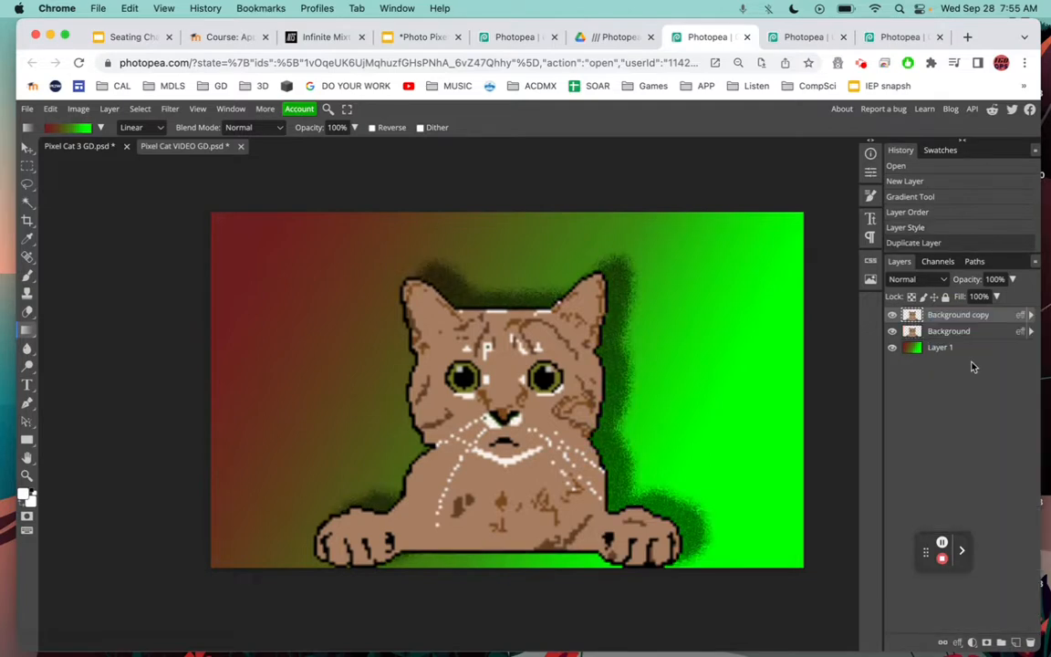
click(27, 146)
drag(534, 450, 745, 444)
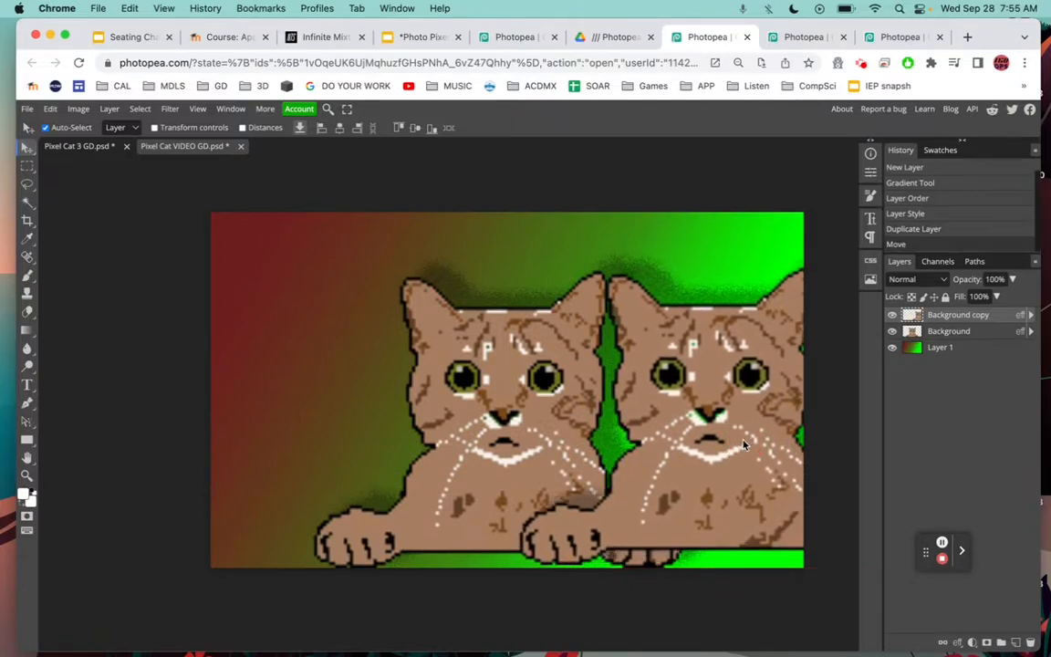
Step: Scale both cat layers together to about 56% width and 61% height and move them to the canvas's lower left
click(959, 334)
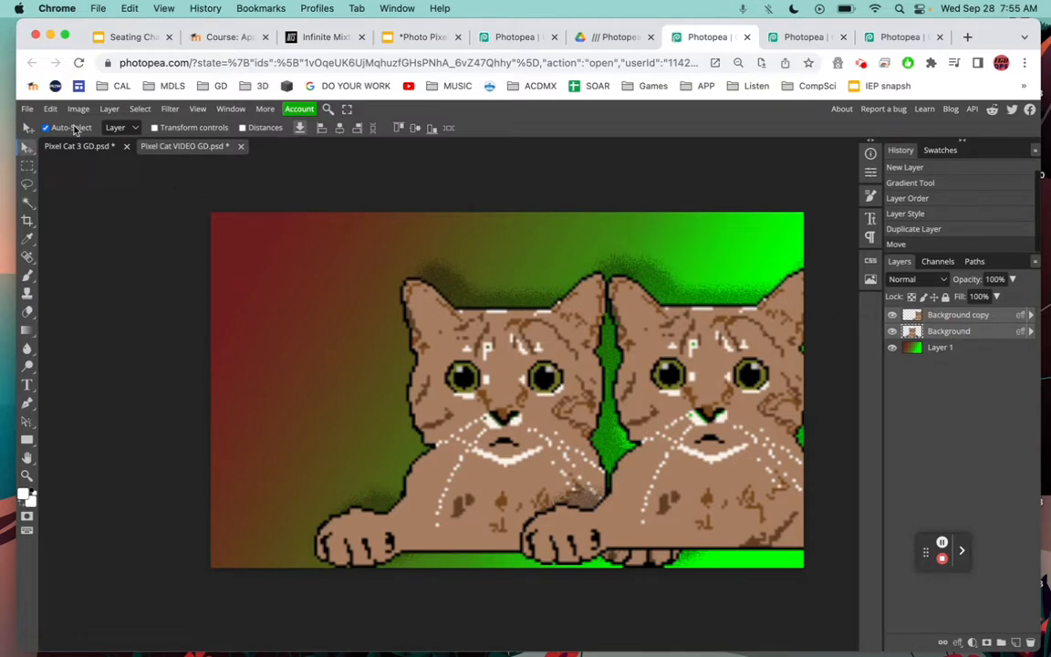
click(154, 128)
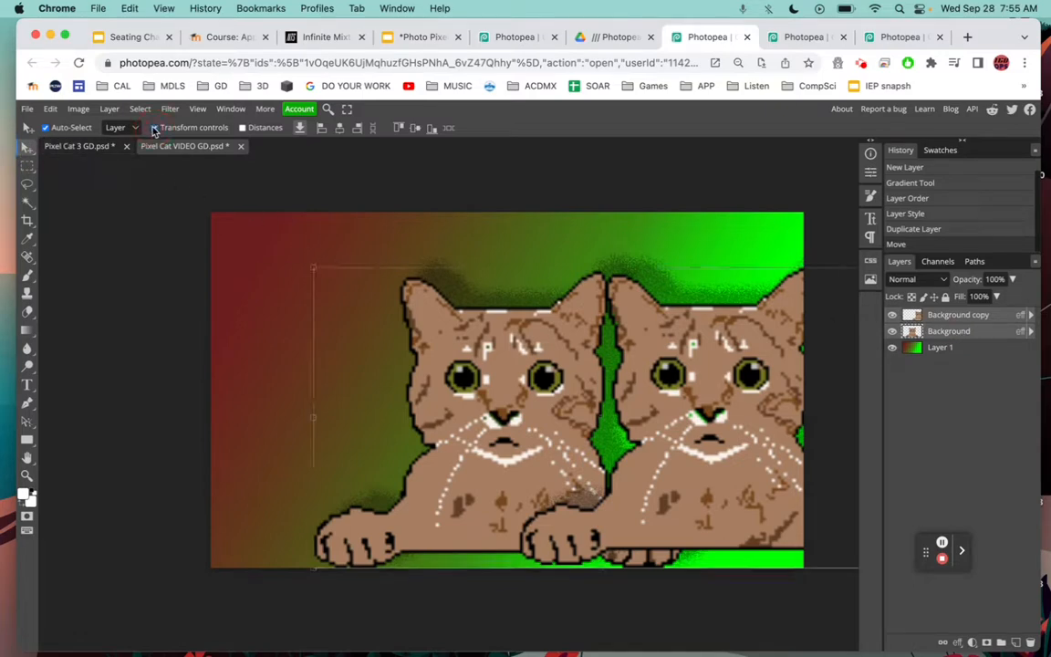
drag(313, 270, 567, 391)
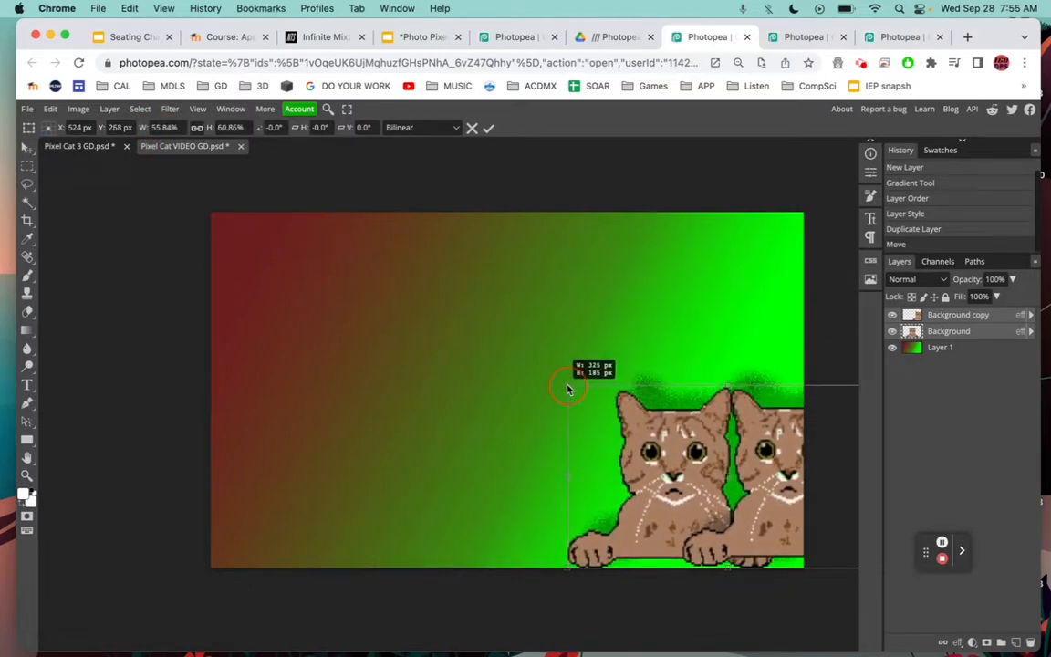
drag(676, 513, 334, 505)
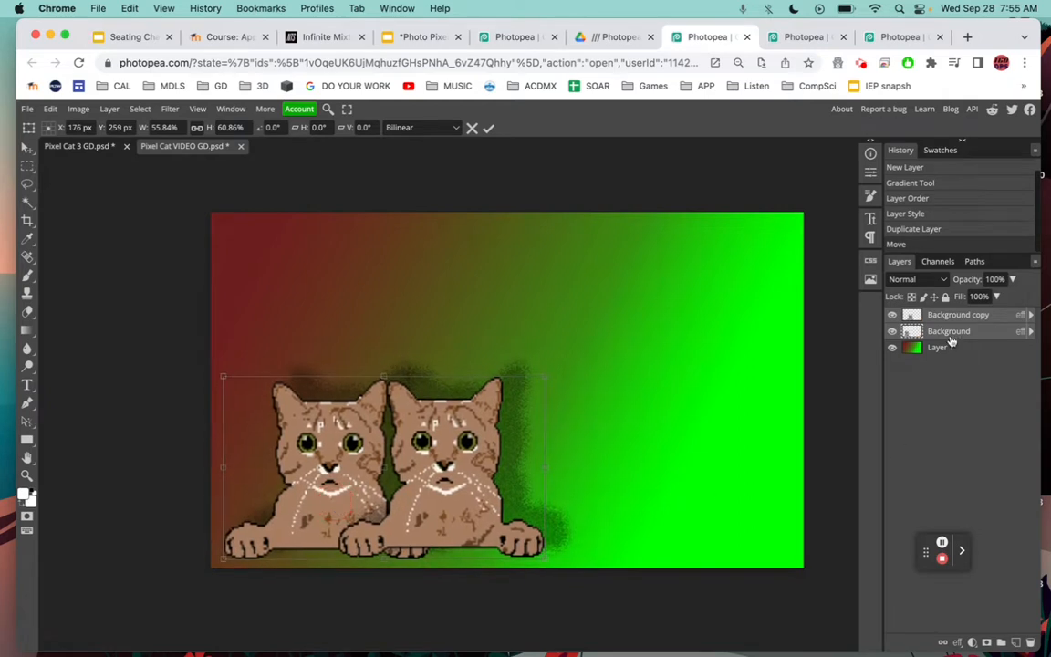
Step: Duplicate the pair of cats and move the copies right to form a row of four
right_click(961, 314)
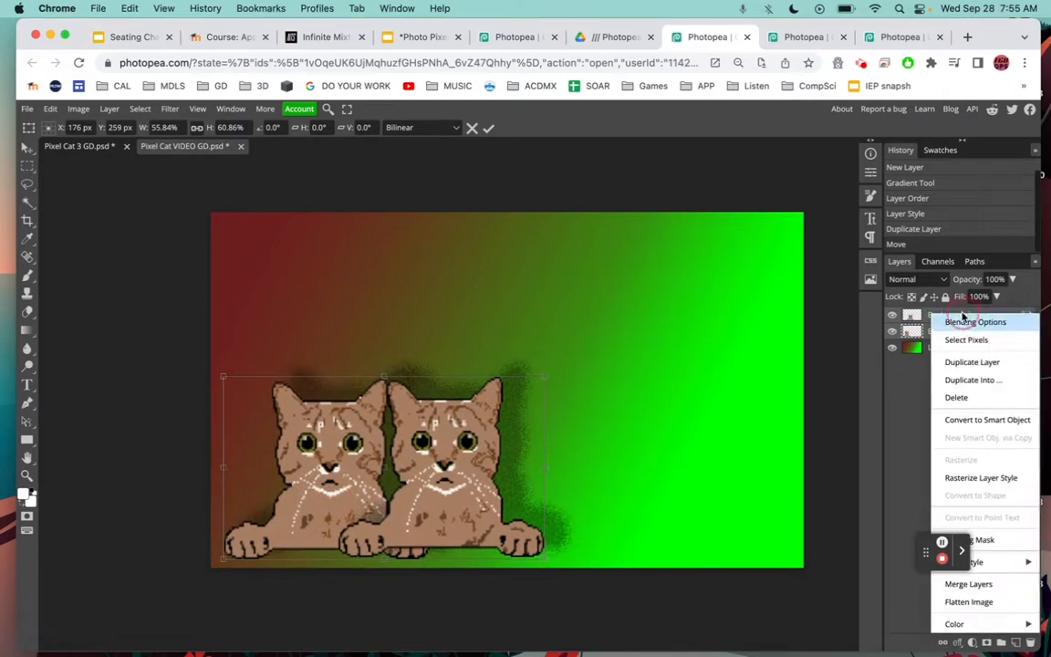
click(985, 369)
drag(420, 485, 667, 487)
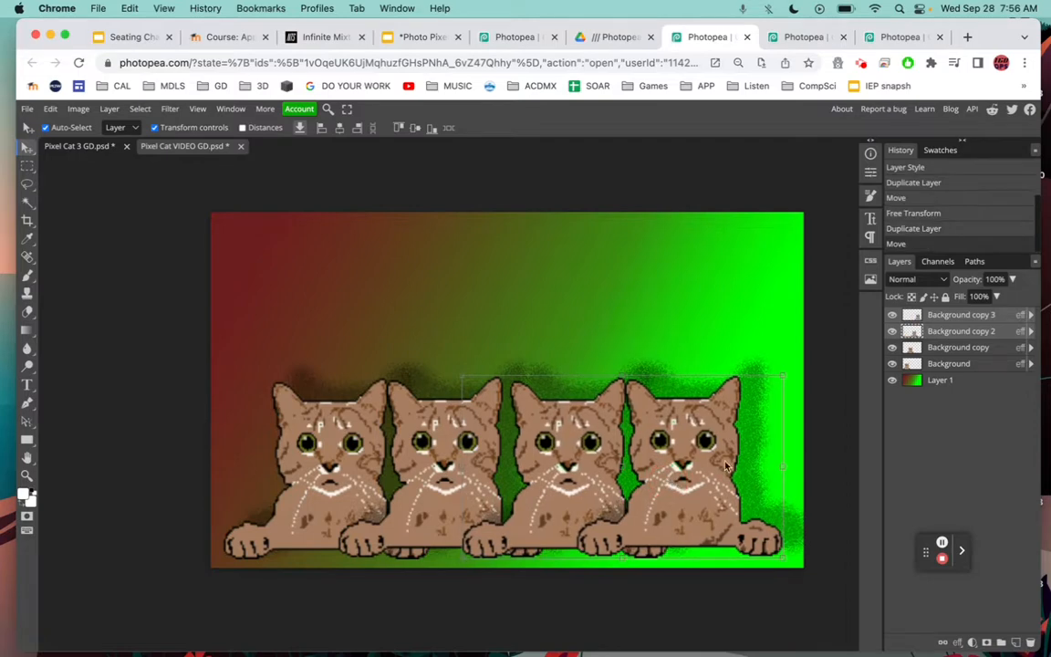
Step: Merge the four cat layers into one and move the row up to the canvas's upper half
right_click(977, 358)
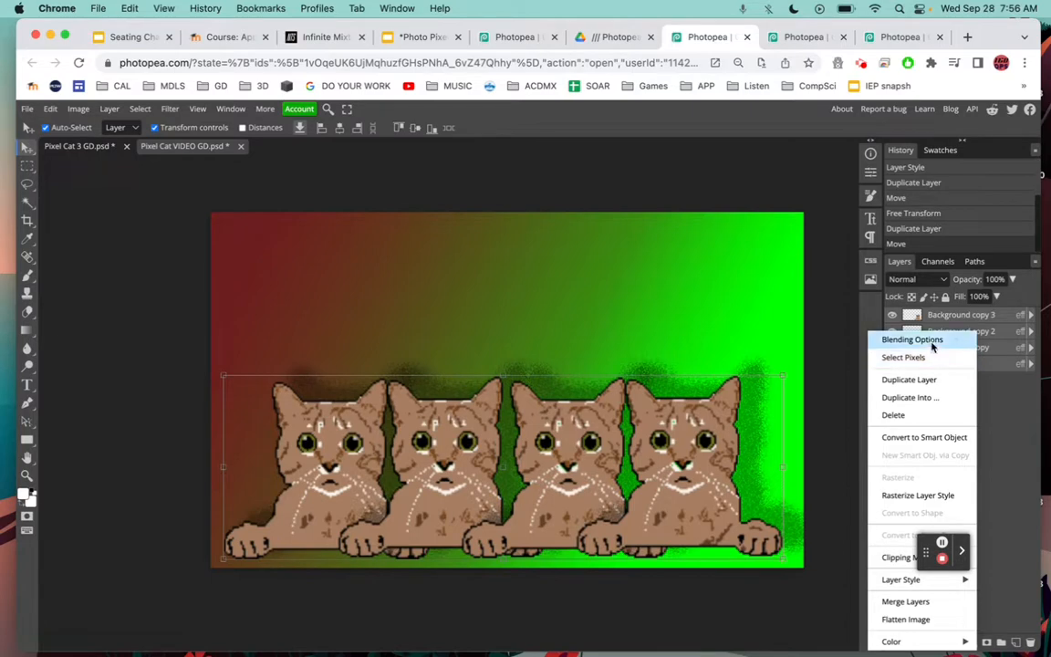
click(939, 602)
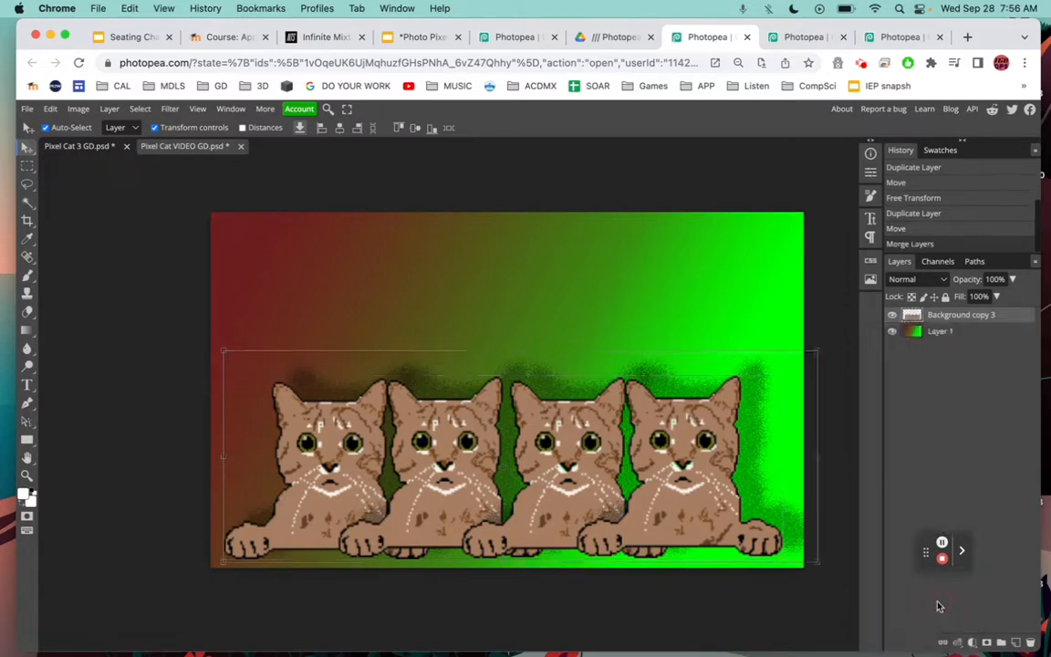
drag(547, 502, 547, 344)
Step: Duplicate the merged cat row and place the copy below it in the canvas's lower half
right_click(934, 316)
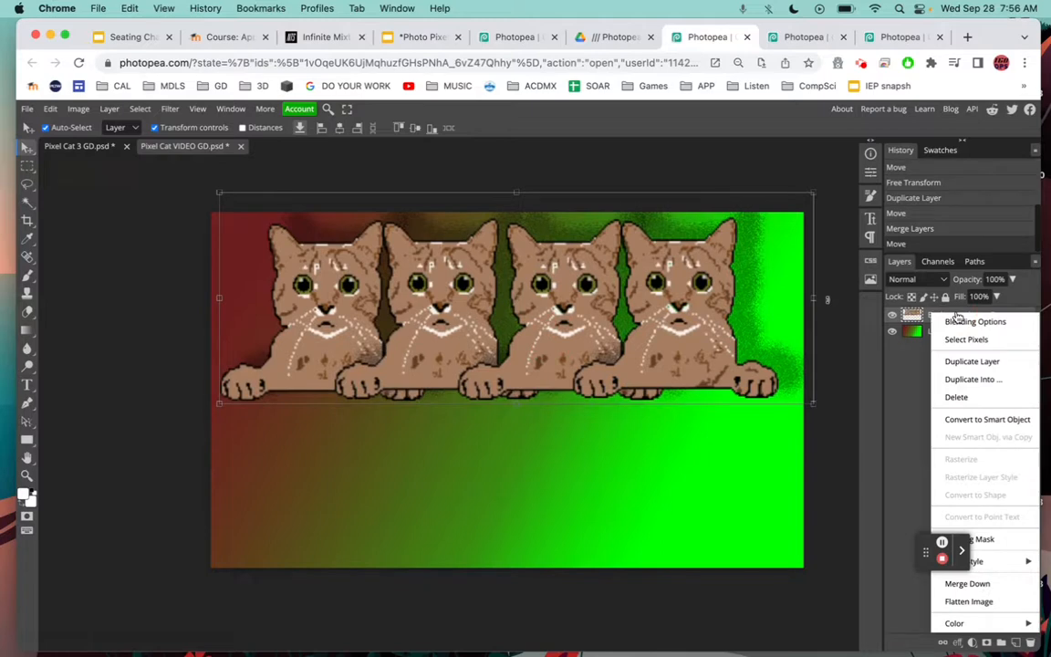
click(983, 361)
drag(657, 334, 657, 482)
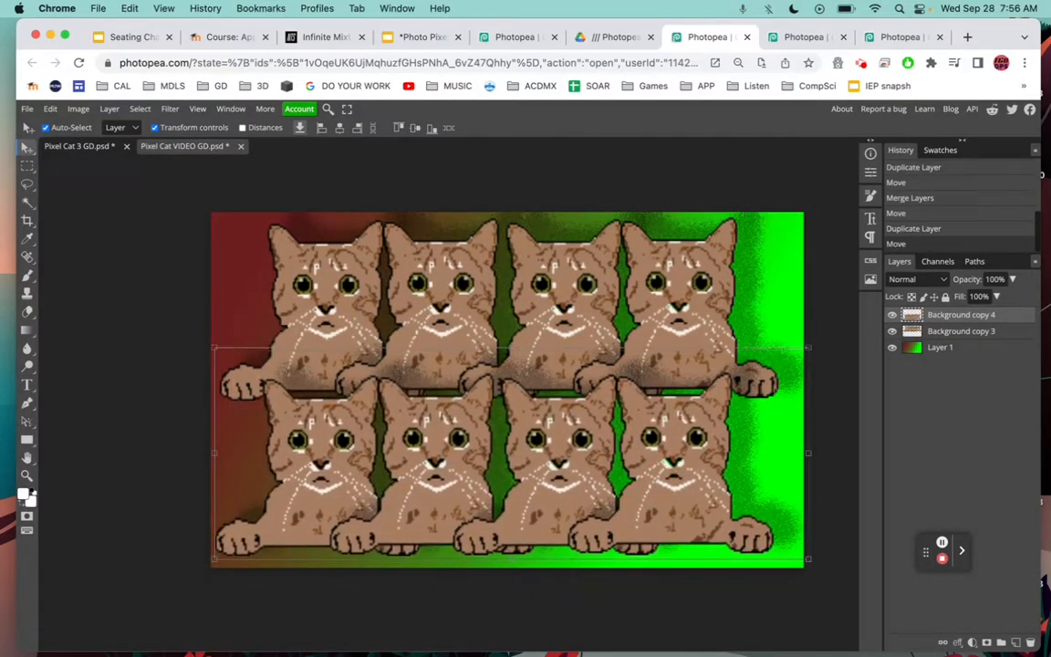
Step: Rotate the lower cat row about 180° so its paws meet the upper row's, and merge both rows into one layer
drag(815, 342, 172, 578)
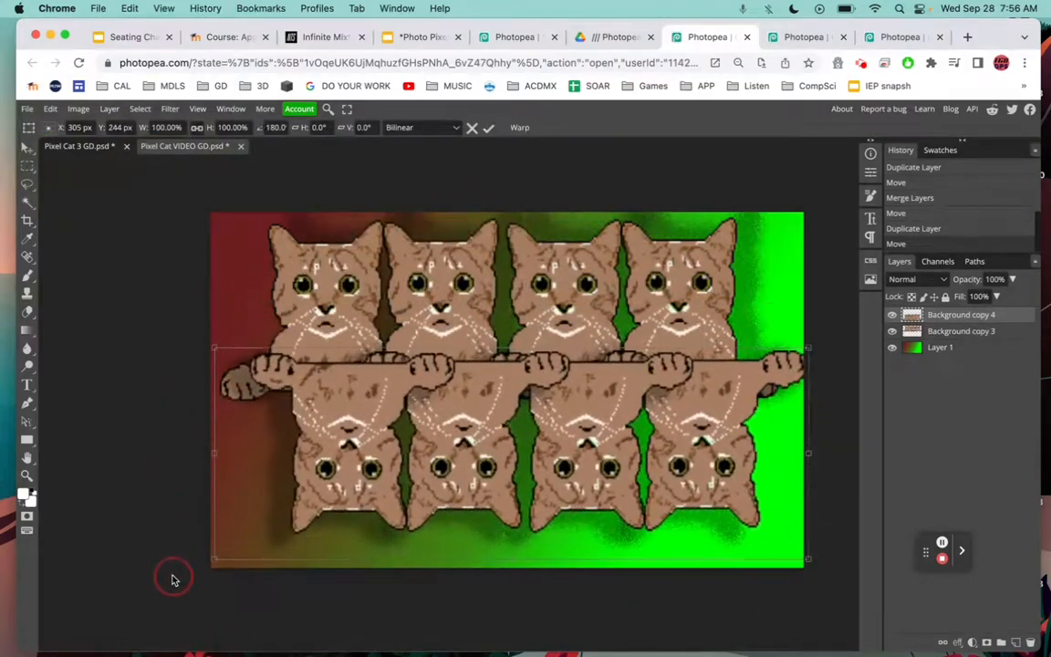
drag(563, 470, 538, 453)
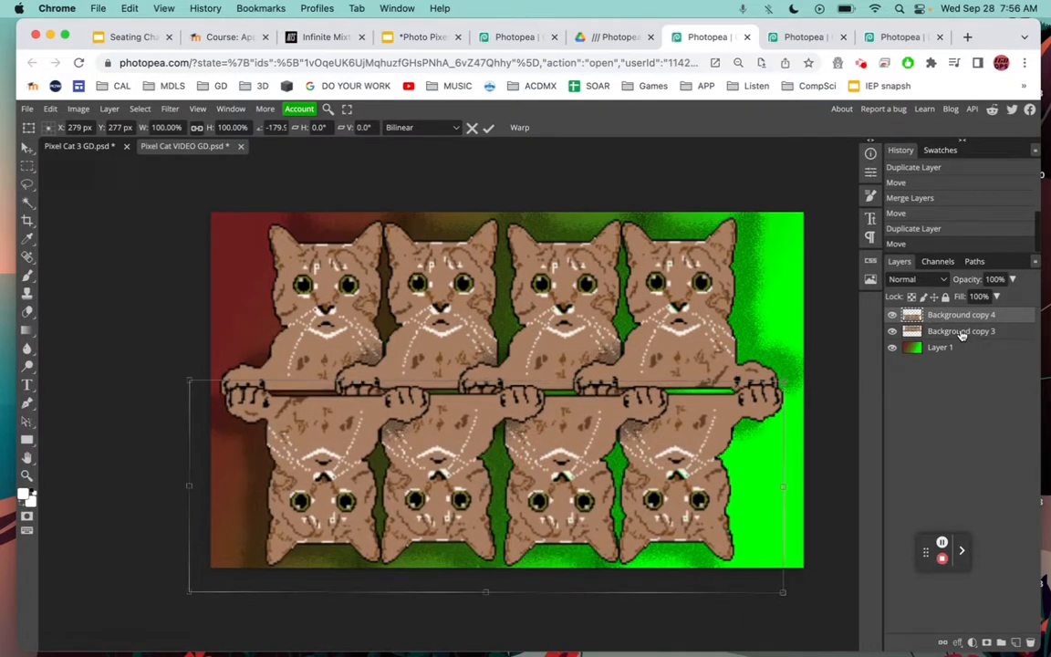
key(Return)
right_click(960, 335)
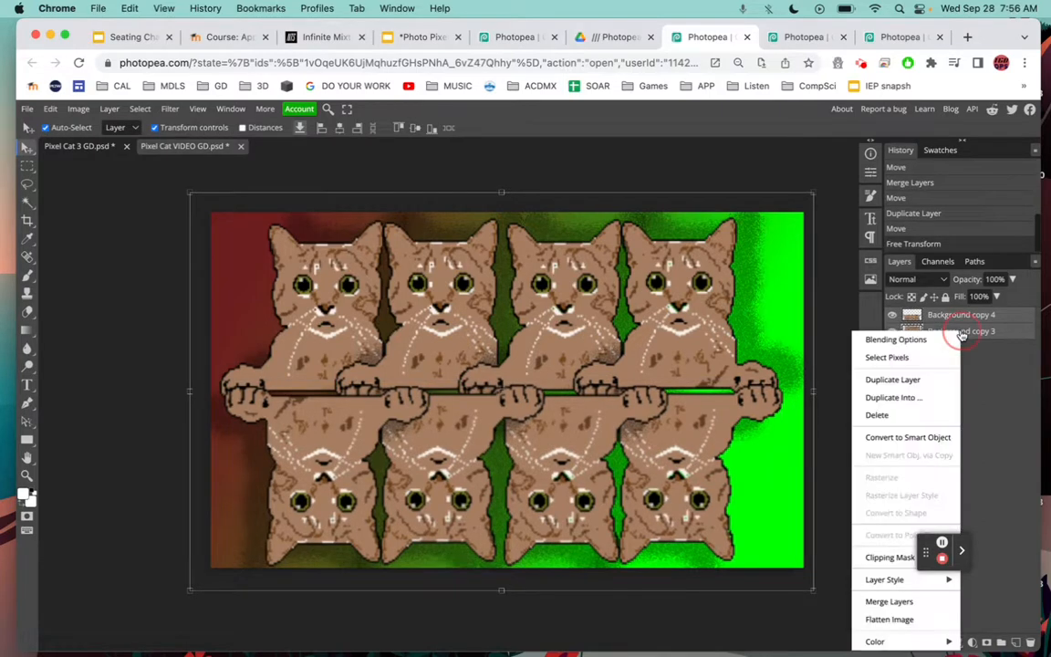
click(919, 602)
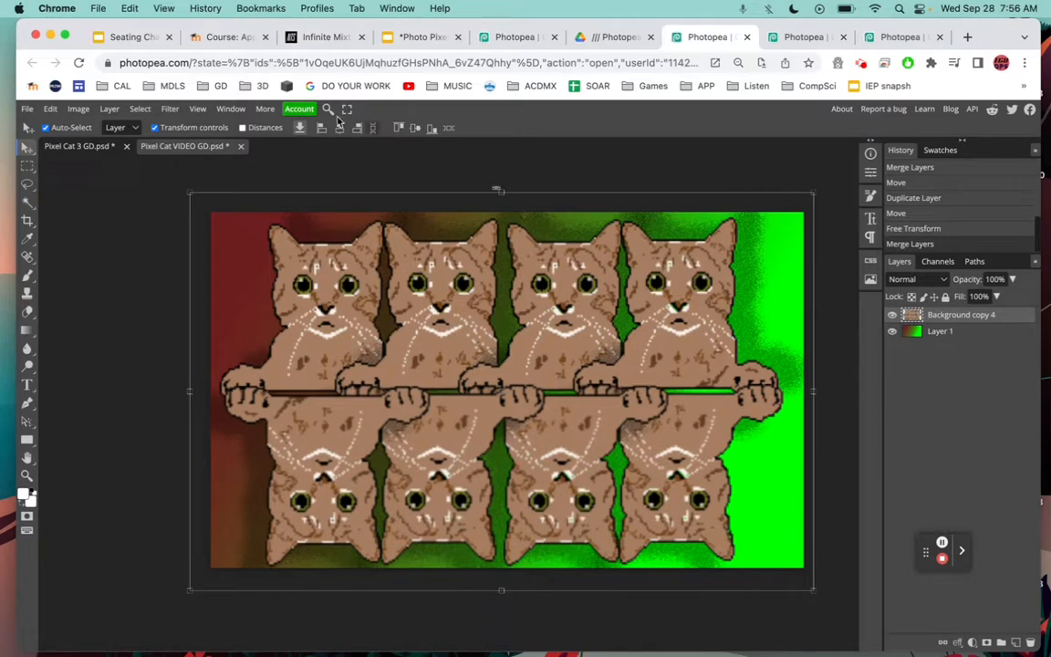
Step: Apply a Kaleidoscope distortion to the merged cat pattern layer with 15 mirrors and an angle of 102°
click(170, 109)
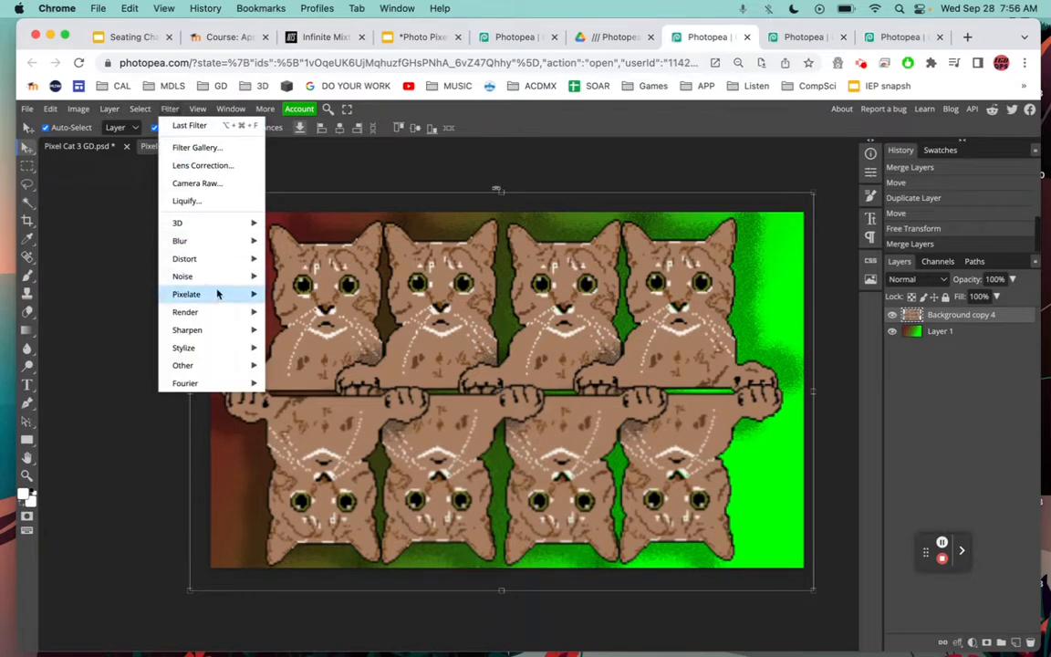
mouse_move(207, 244)
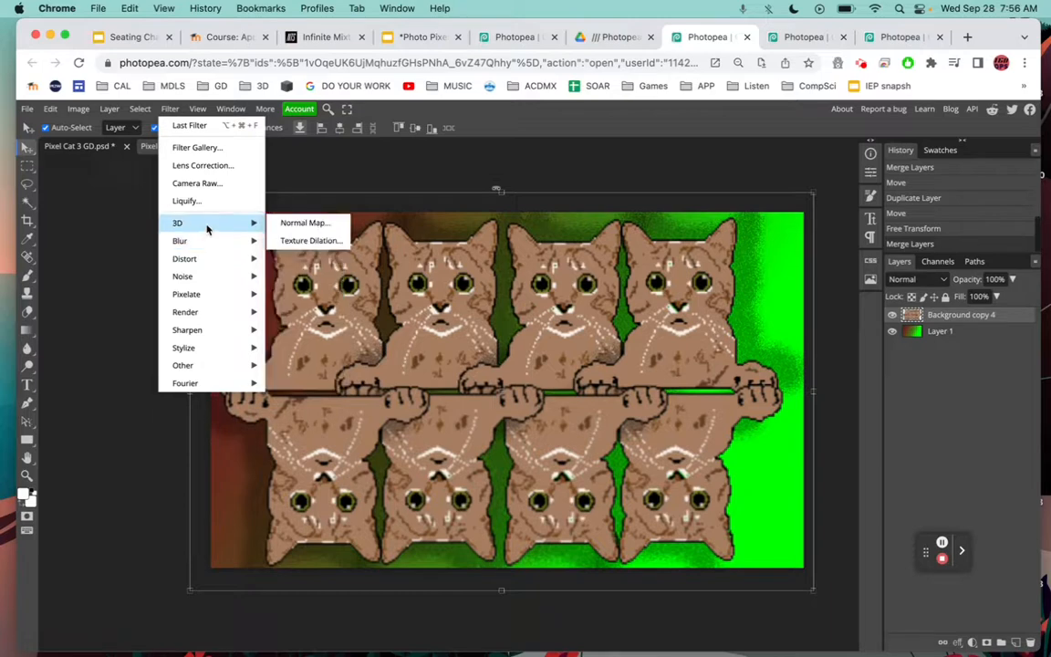
mouse_move(216, 264)
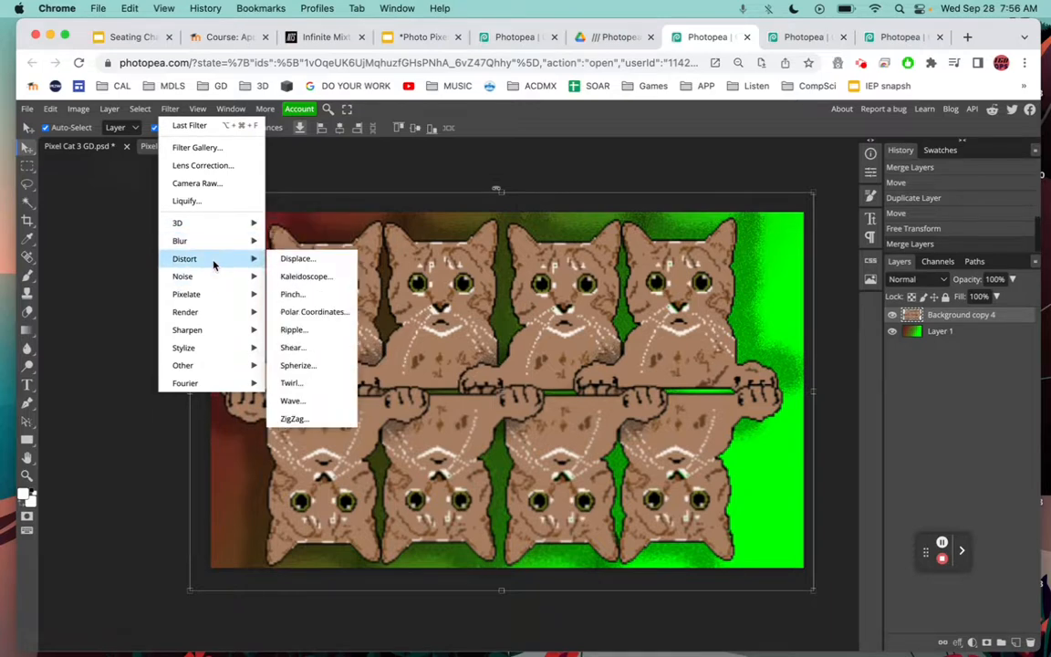
click(288, 275)
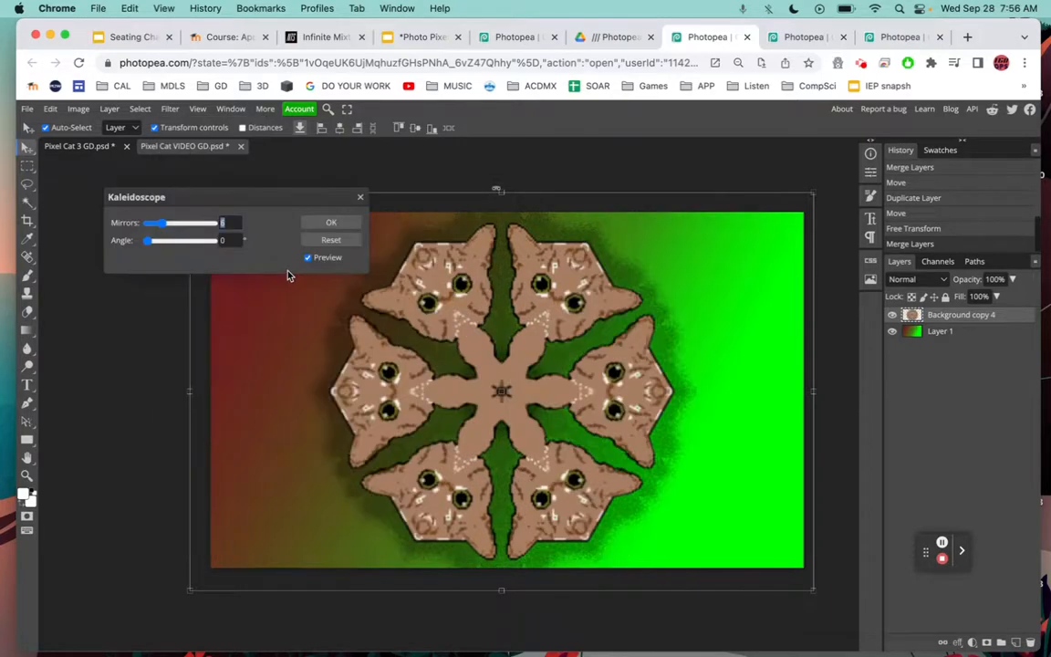
mouse_move(149, 246)
mouse_down()
mouse_move(178, 251)
mouse_move(167, 255)
mouse_up()
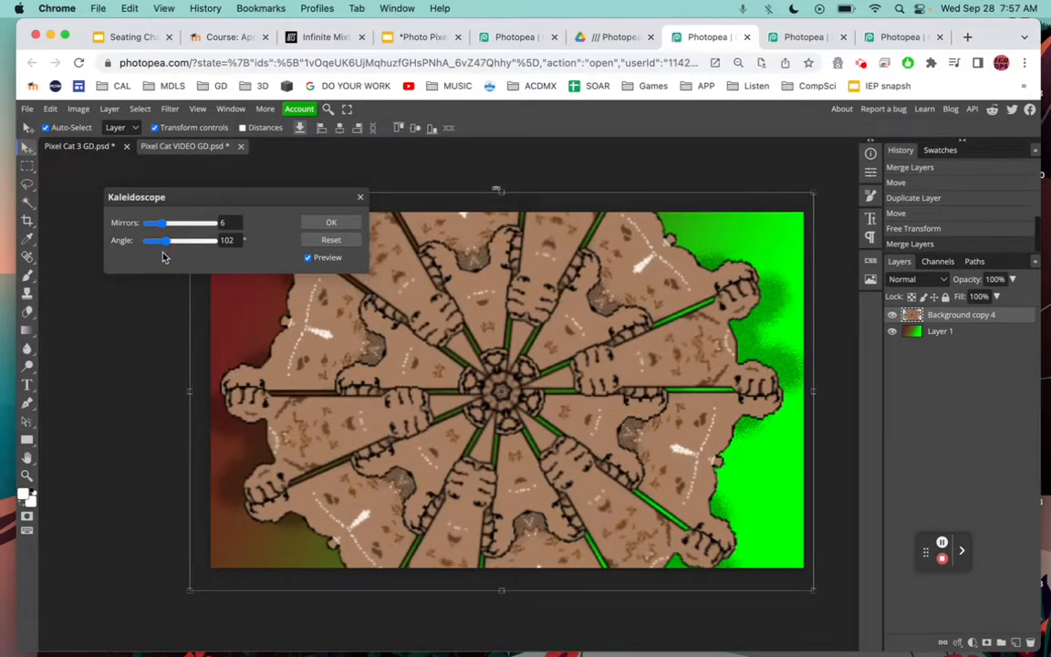
drag(164, 223, 194, 235)
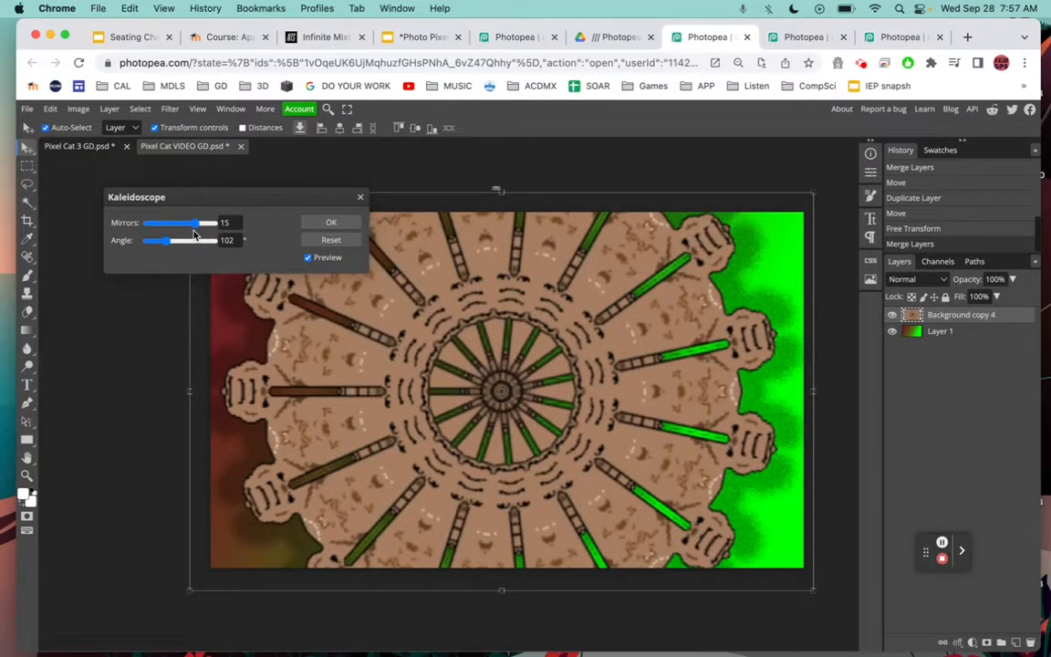
click(329, 223)
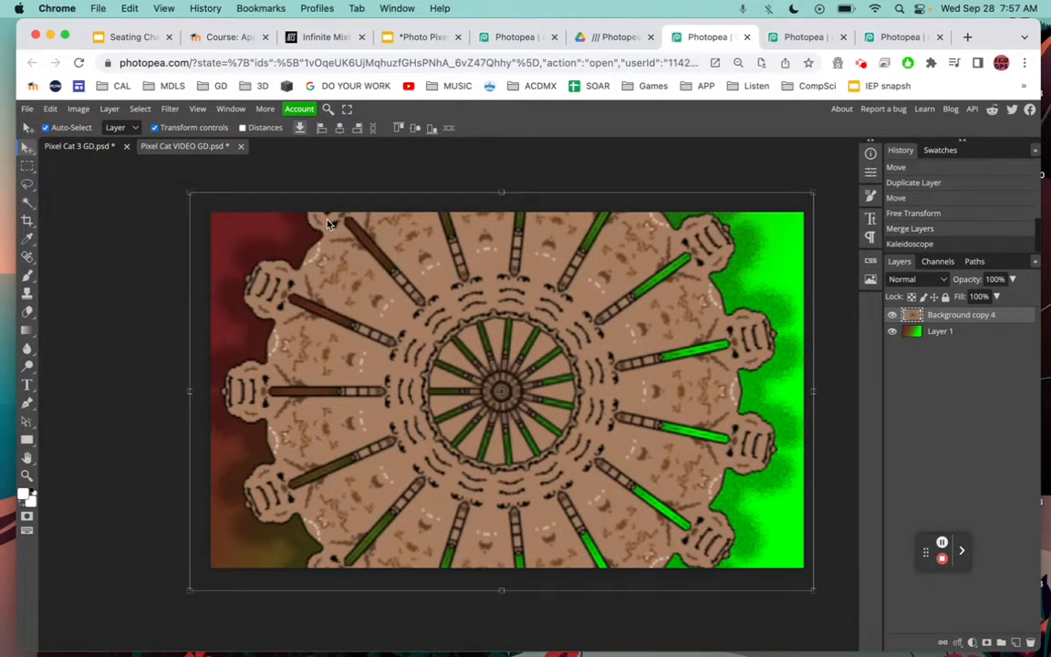
click(861, 64)
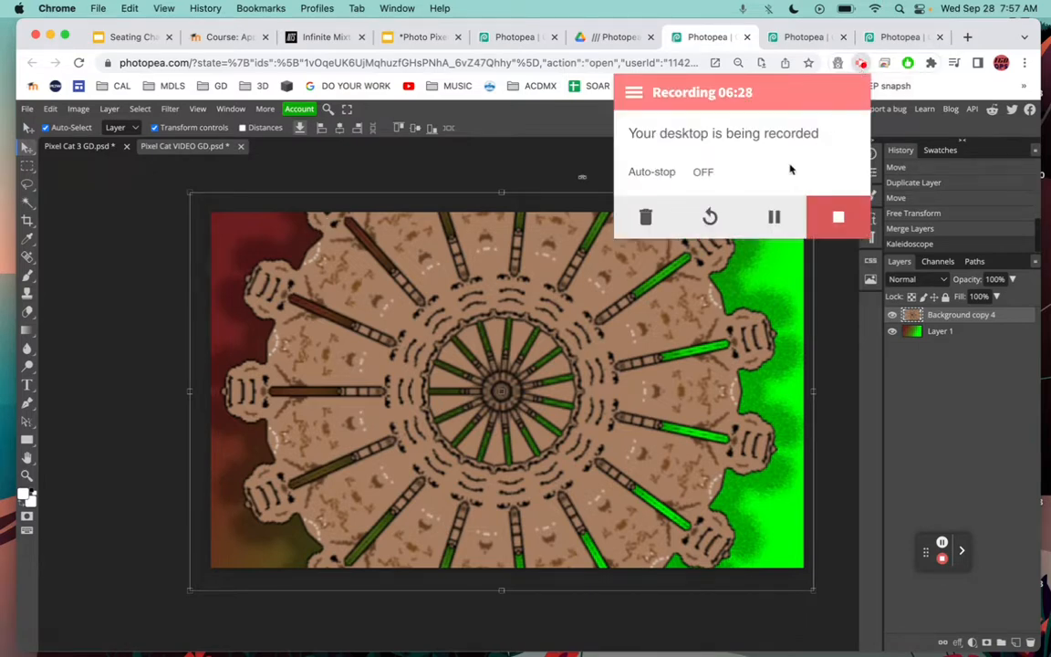